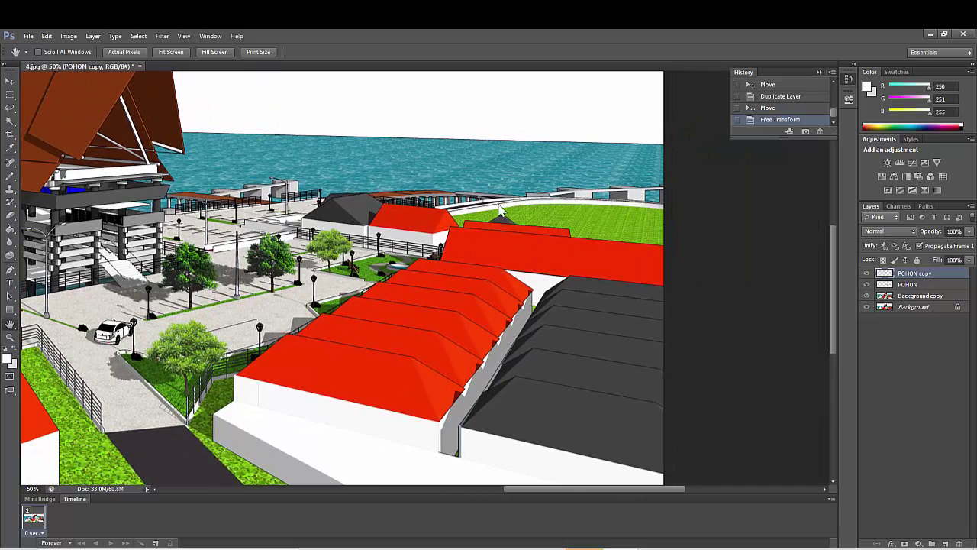
Step: Open the "gunung dan pantai" image from the "kaa latihan photoshop" folder
left_click_drag(129, 246, 217, 227)
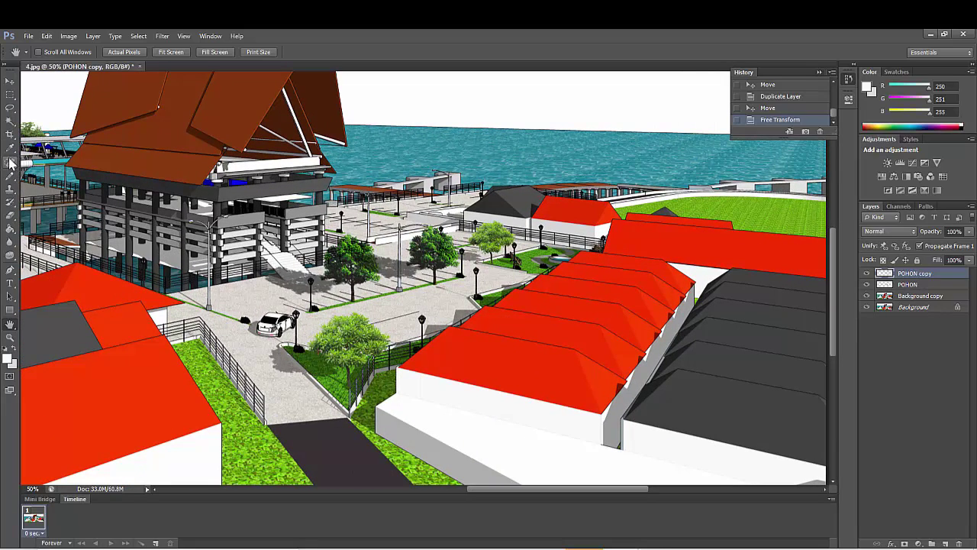
left_click(10, 337)
left_click(58, 58)
left_click(429, 260)
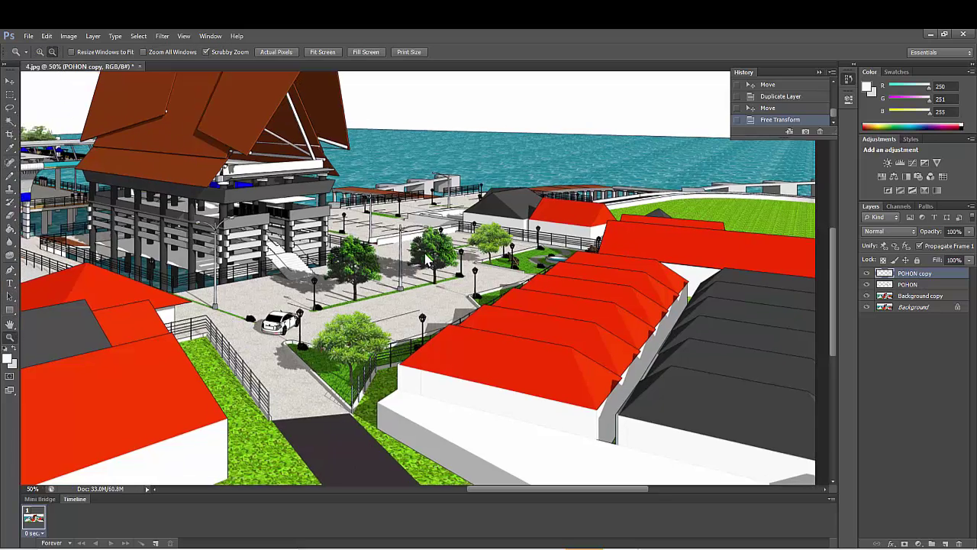
left_click(505, 280)
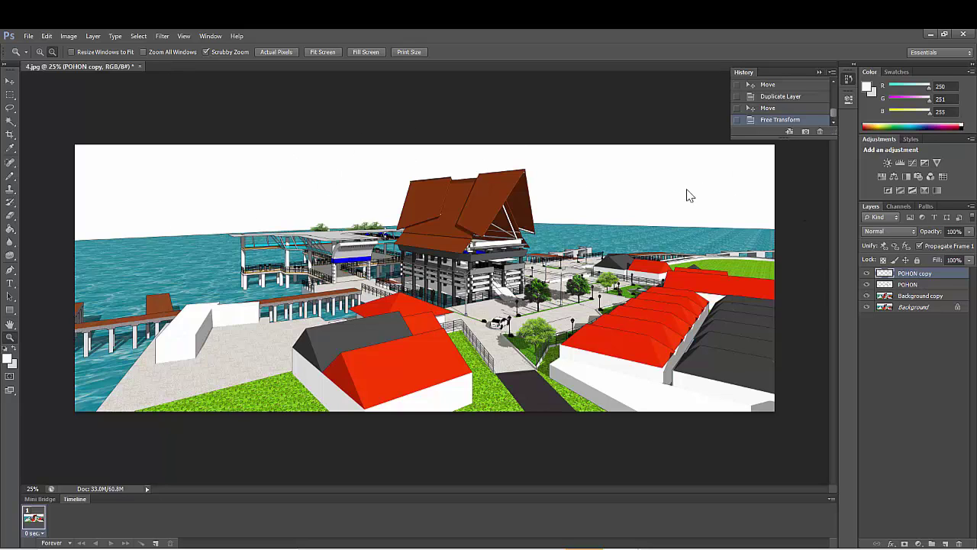
left_click(28, 35)
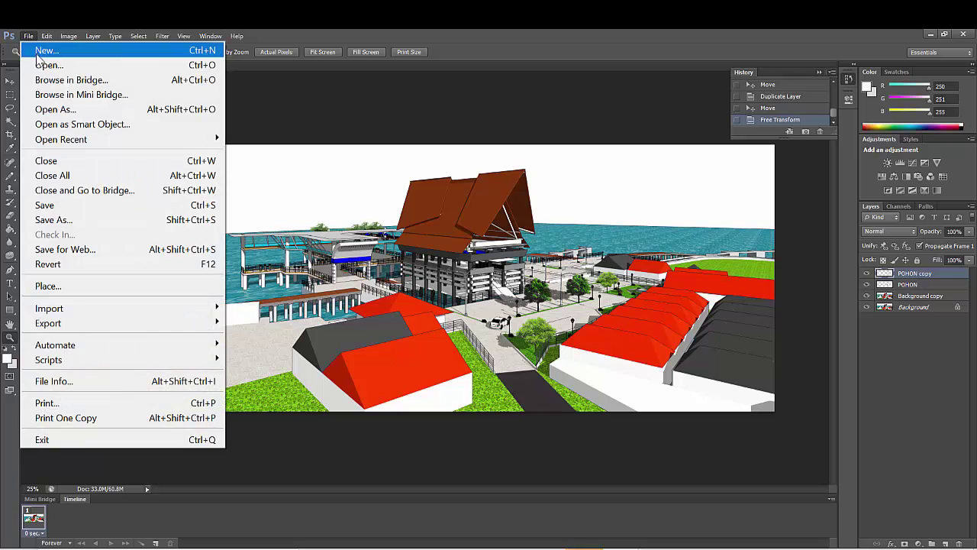
left_click(34, 48)
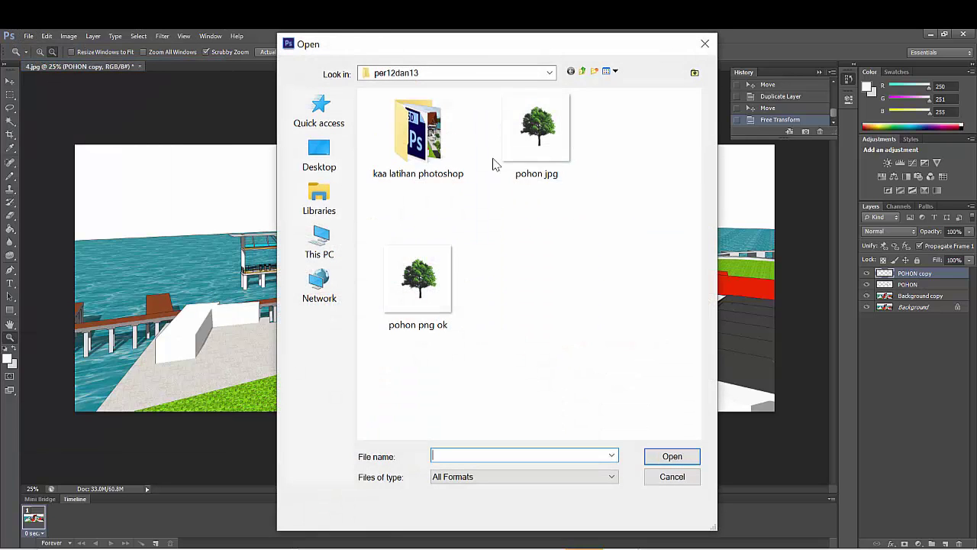
double_click(428, 153)
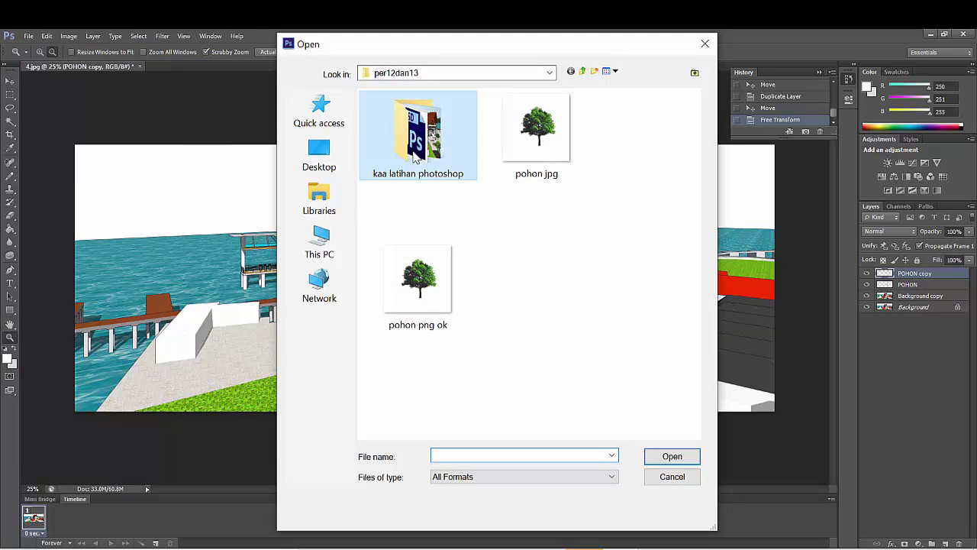
scroll(461, 333, "down", 3)
scroll(562, 312, "down", 10)
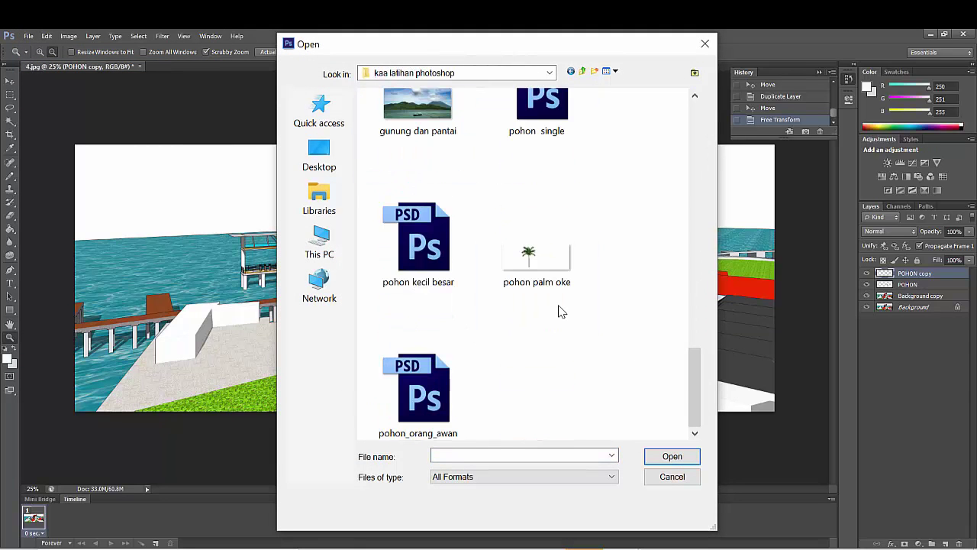
left_click(425, 109)
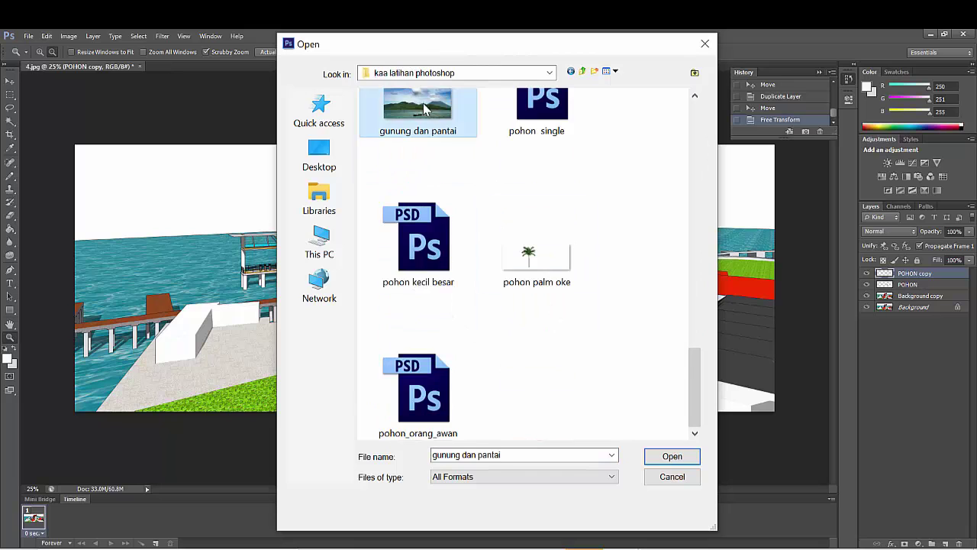
left_click(669, 458)
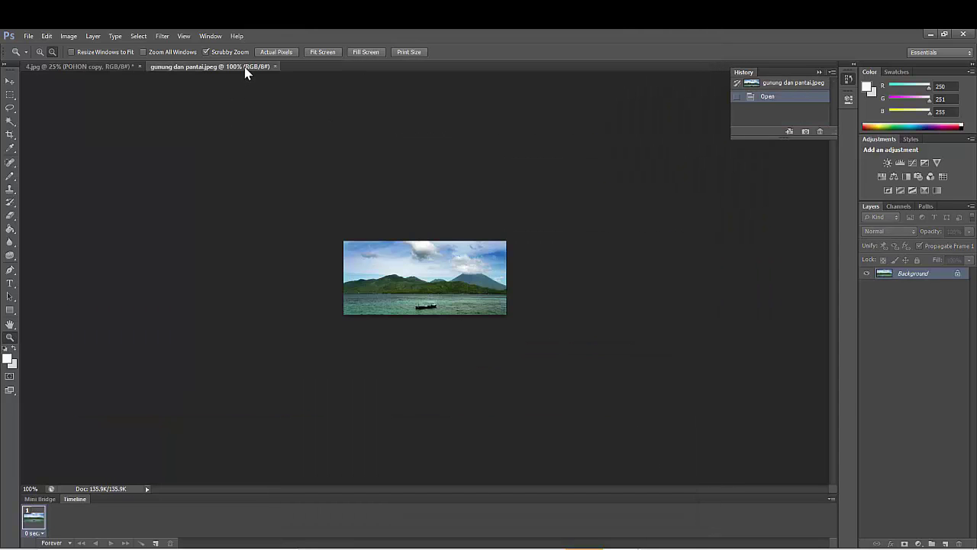
Step: Float the gunung dan pantai image in its own window and copy it into the upper-left corner of 4.jpg with the Move tool
left_click_drag(245, 67, 423, 102)
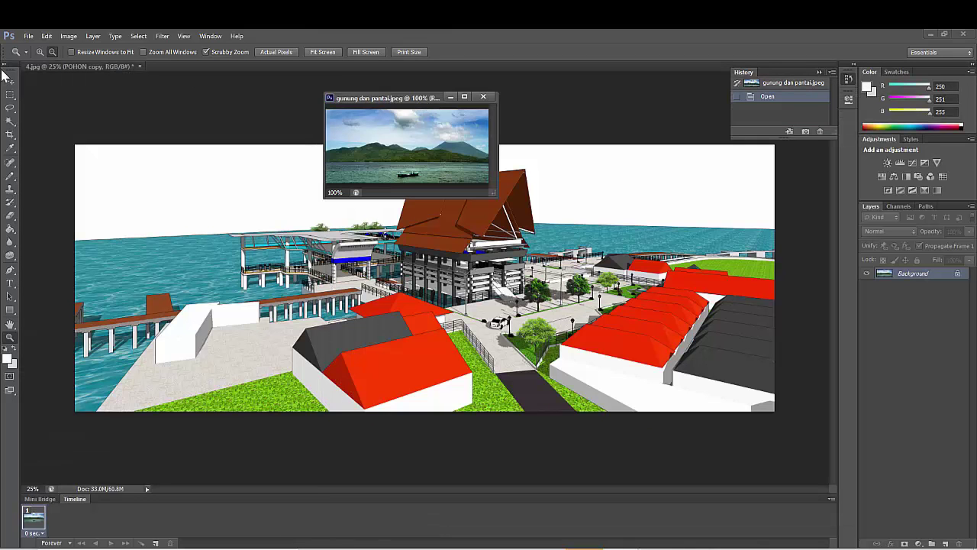
left_click(9, 83)
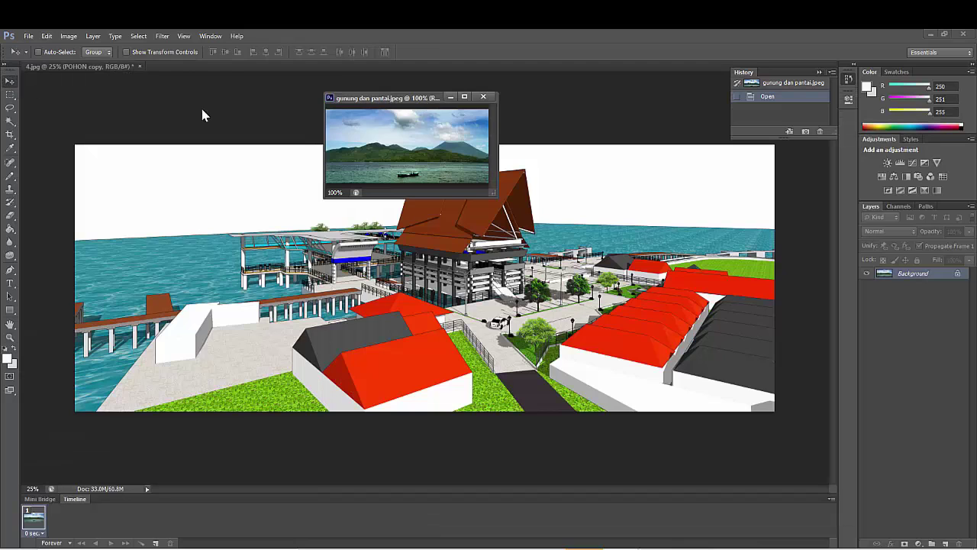
left_click_drag(415, 147, 98, 158)
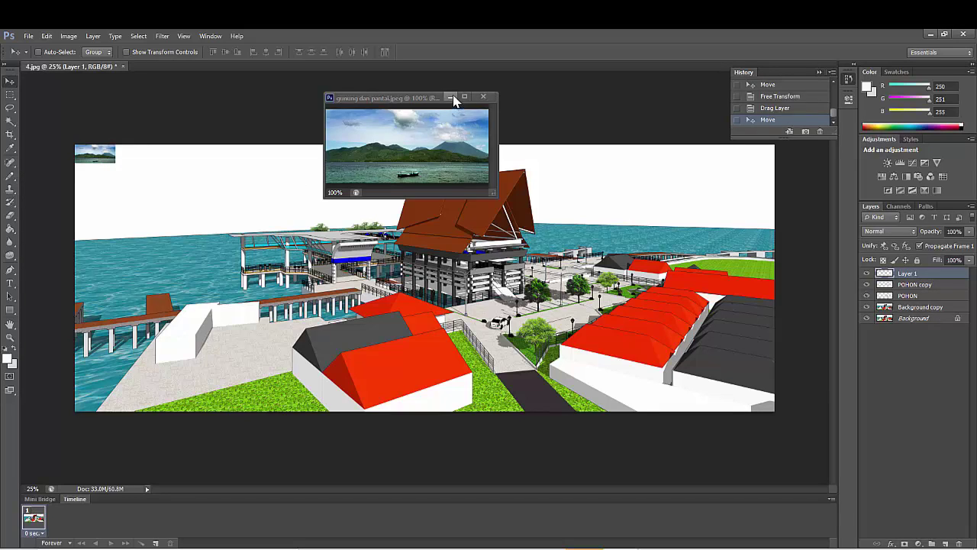
Step: Minimize the gunung dan pantai window and rename the new landscape layer in 4.jpg as PEMANDANGAN
left_click(451, 98)
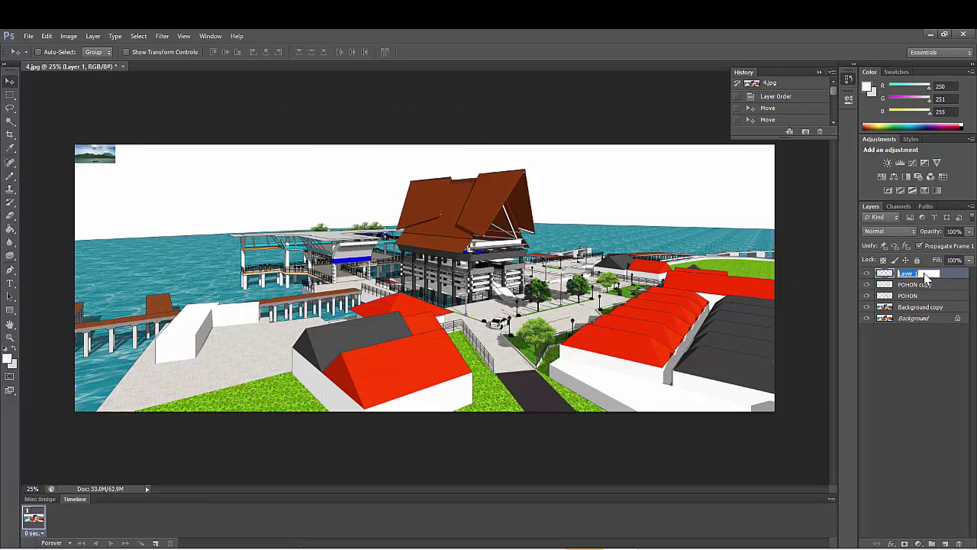
type("PEMANDANGAN")
left_click(905, 380)
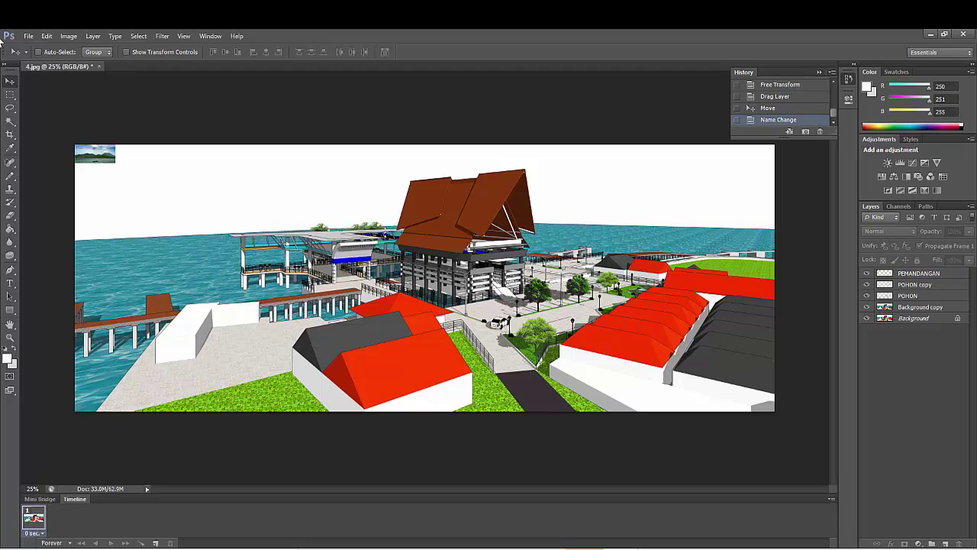
Step: Free-transform the PEMANDANGAN layer to span the full canvas width, about 1719% wide and 859% high, and apply it
left_click(11, 95)
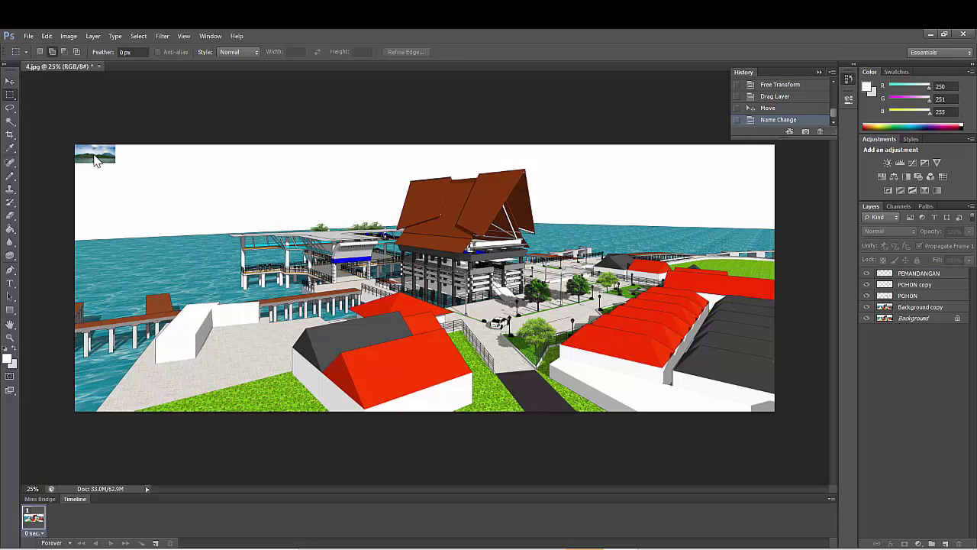
right_click(95, 157)
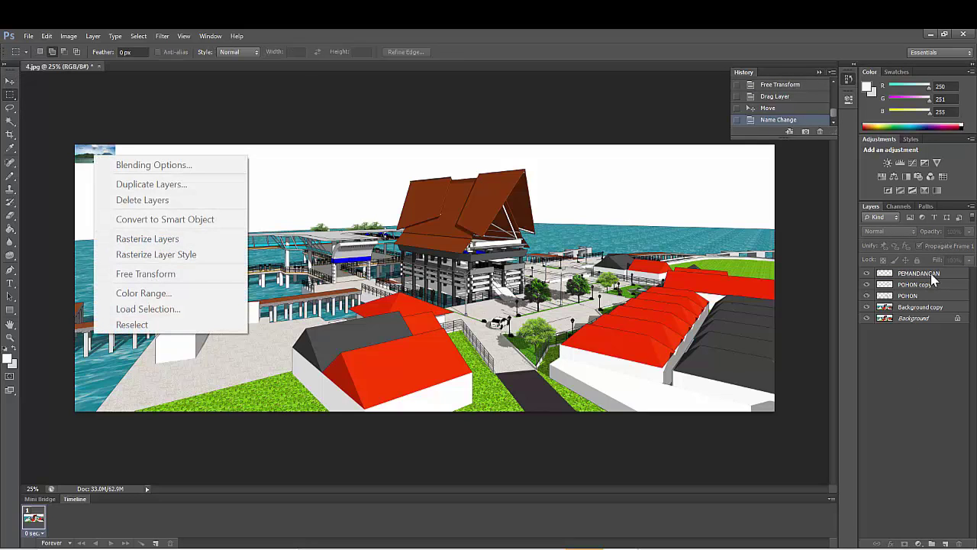
left_click(923, 276)
left_click(916, 274)
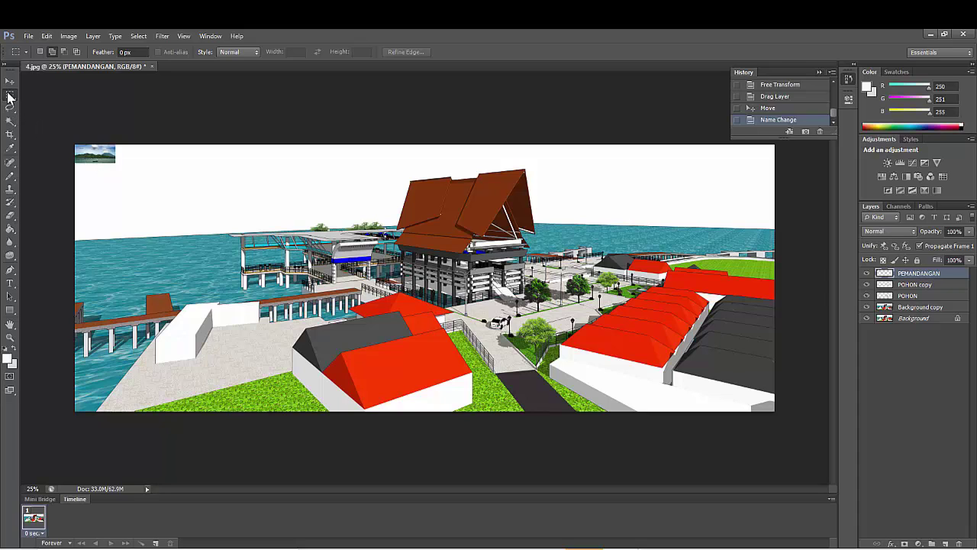
right_click(97, 158)
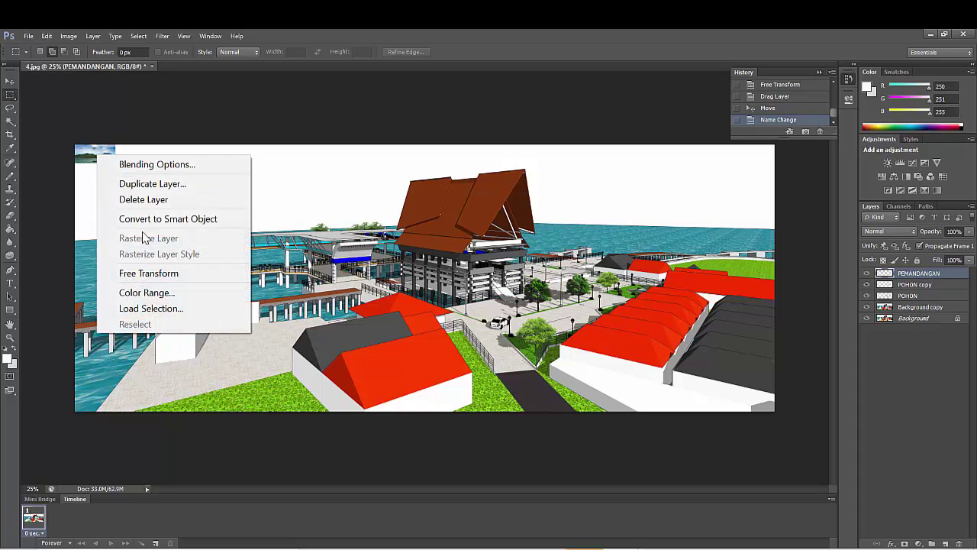
left_click(150, 275)
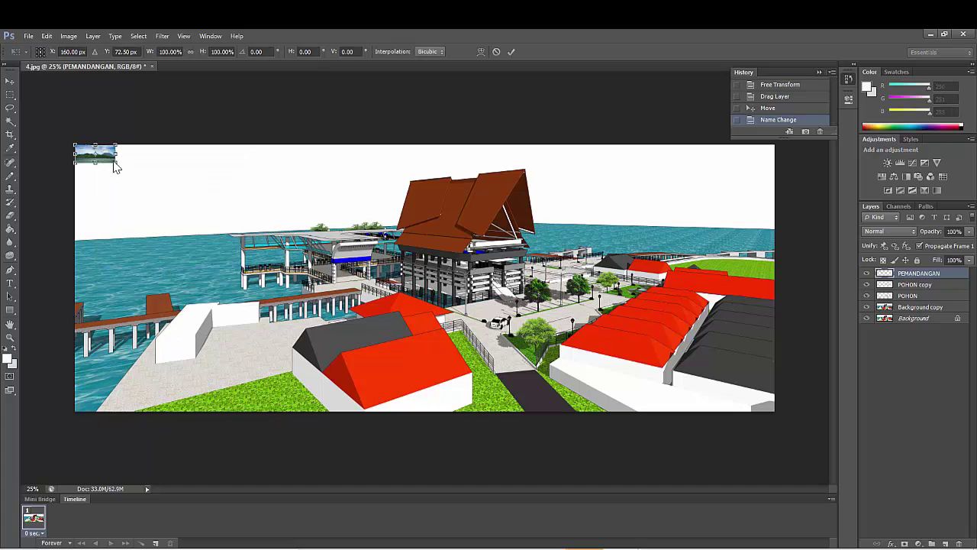
left_click_drag(114, 166, 774, 303)
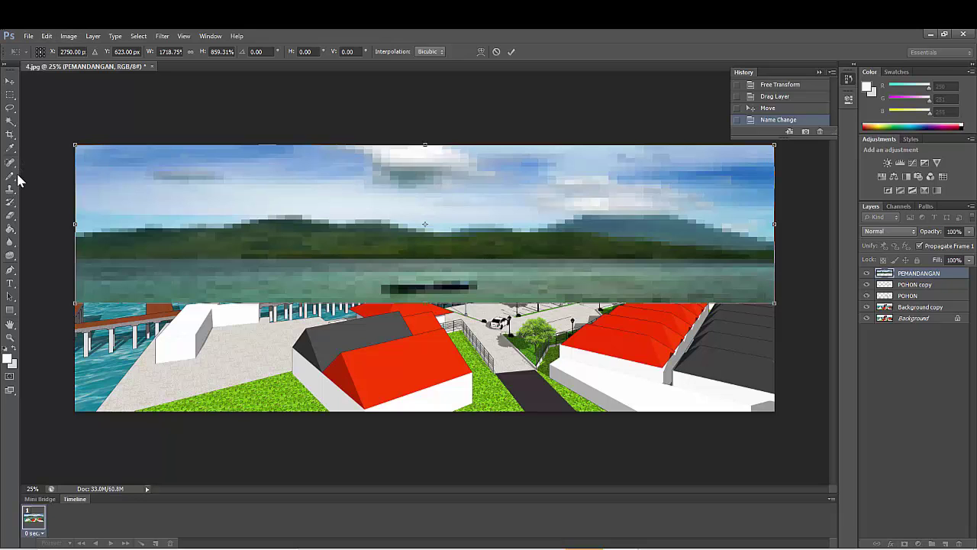
left_click(10, 94)
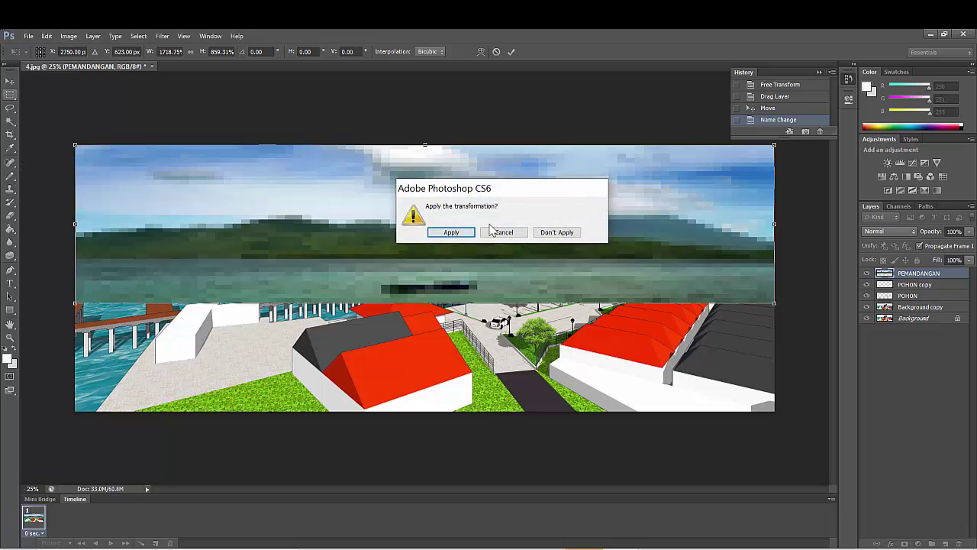
left_click(452, 233)
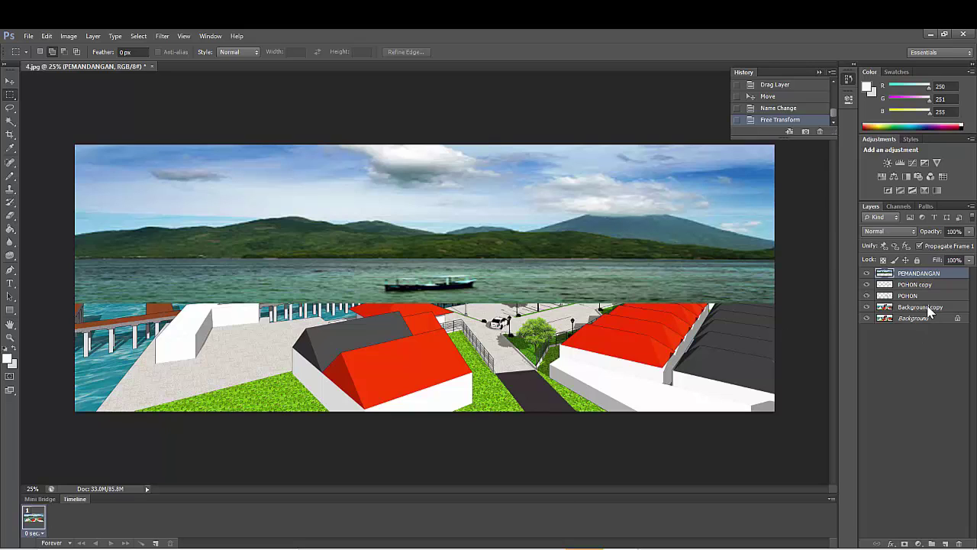
Step: Hide the PEMANDANGAN layer and clear the white sky from the Background copy layer using a Magic Wand selection
left_click(867, 273)
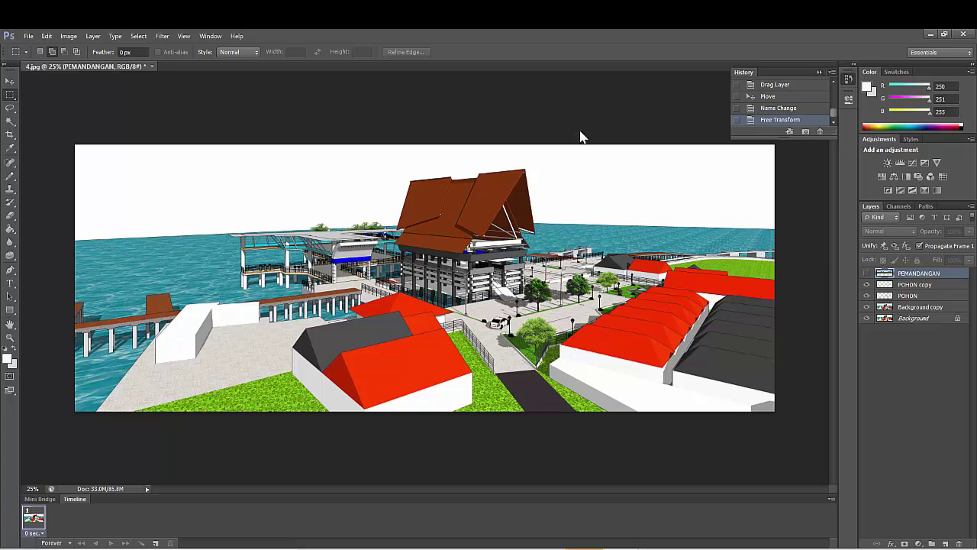
left_click(921, 309)
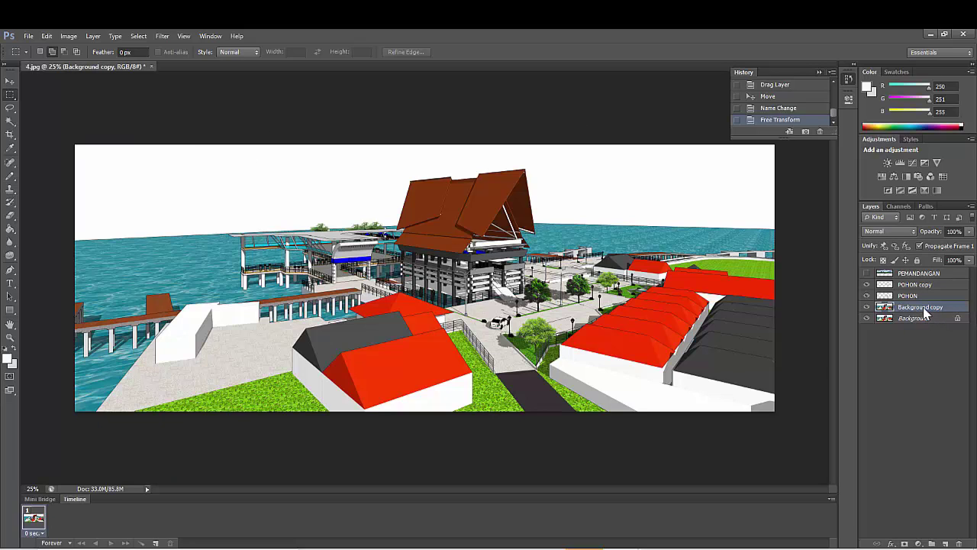
left_click(10, 122)
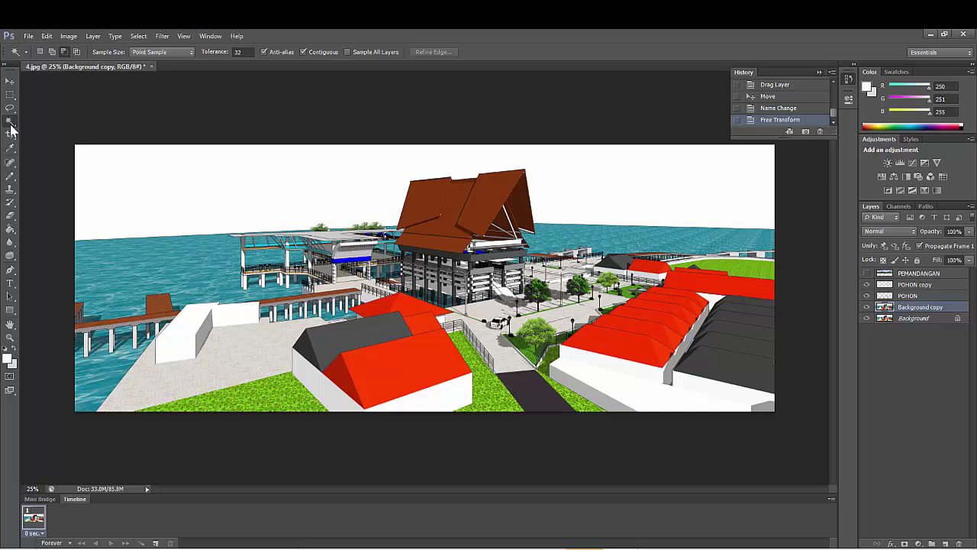
left_click(212, 197)
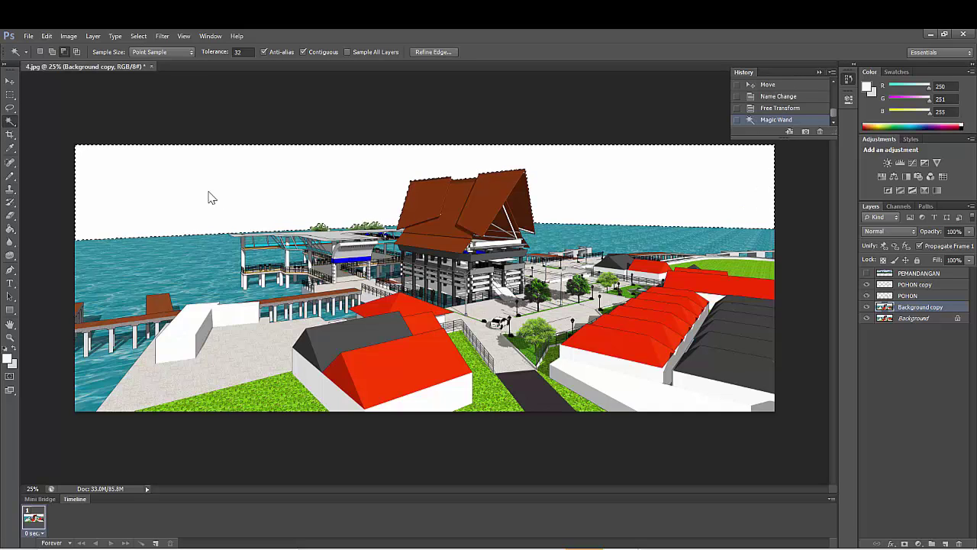
key("Delete")
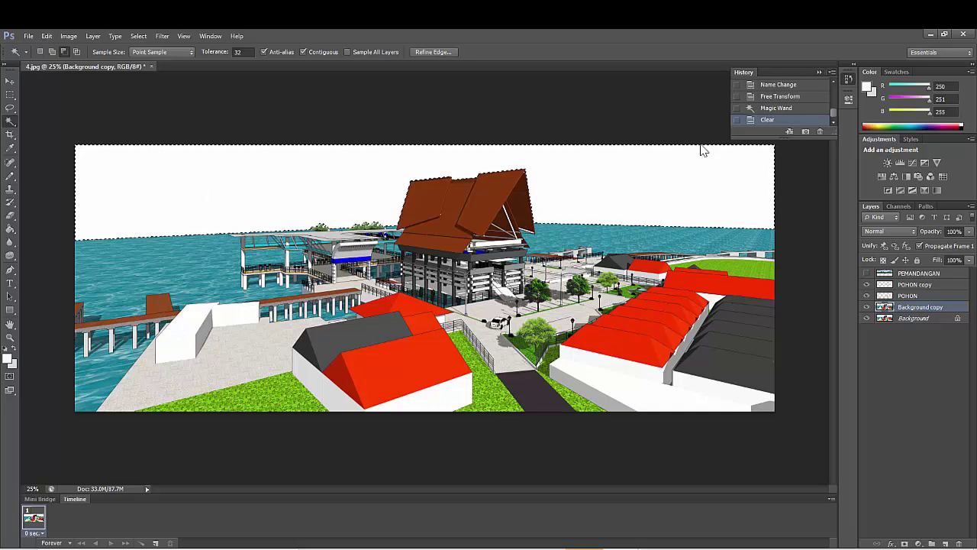
left_click(11, 96)
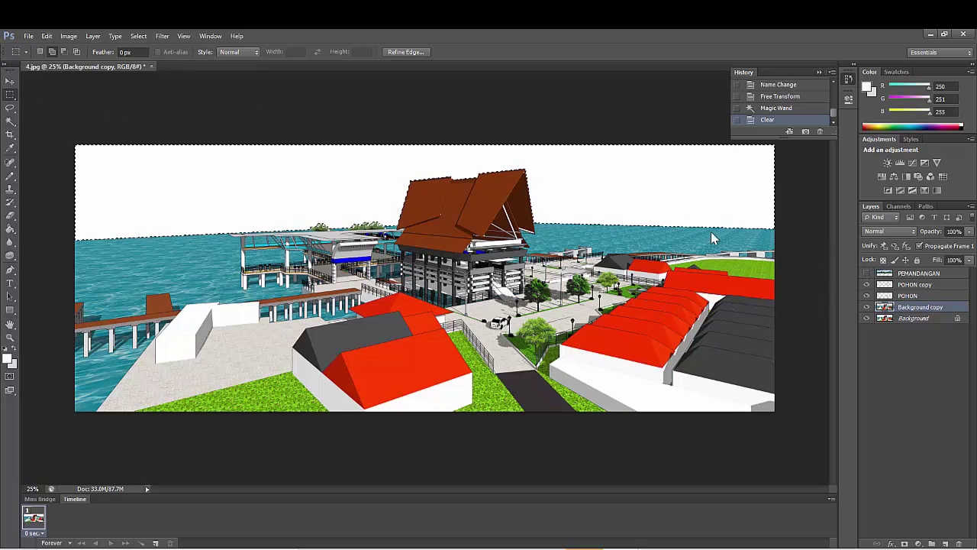
right_click(184, 178)
left_click(213, 183)
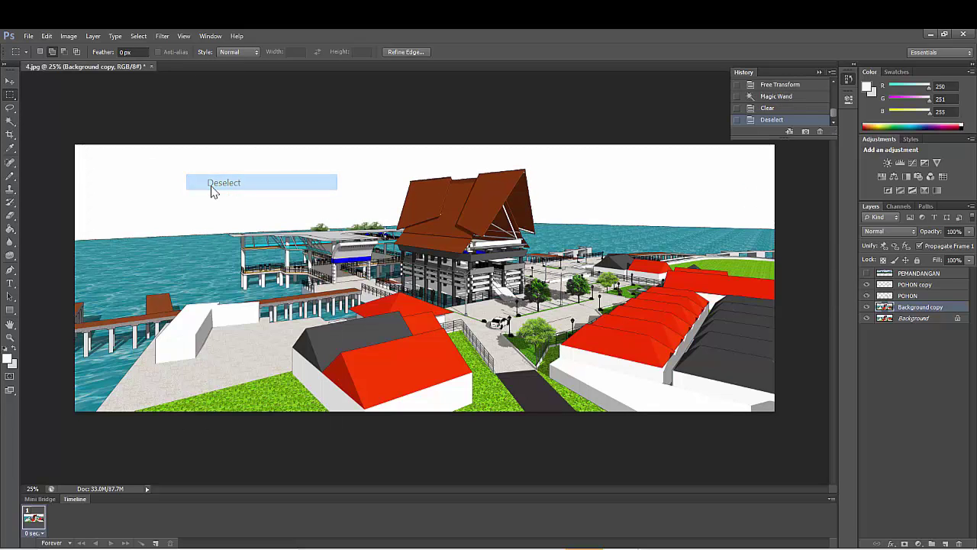
Step: Show the PEMANDANGAN layer again and place it directly beneath the Background copy layer
left_click(867, 273)
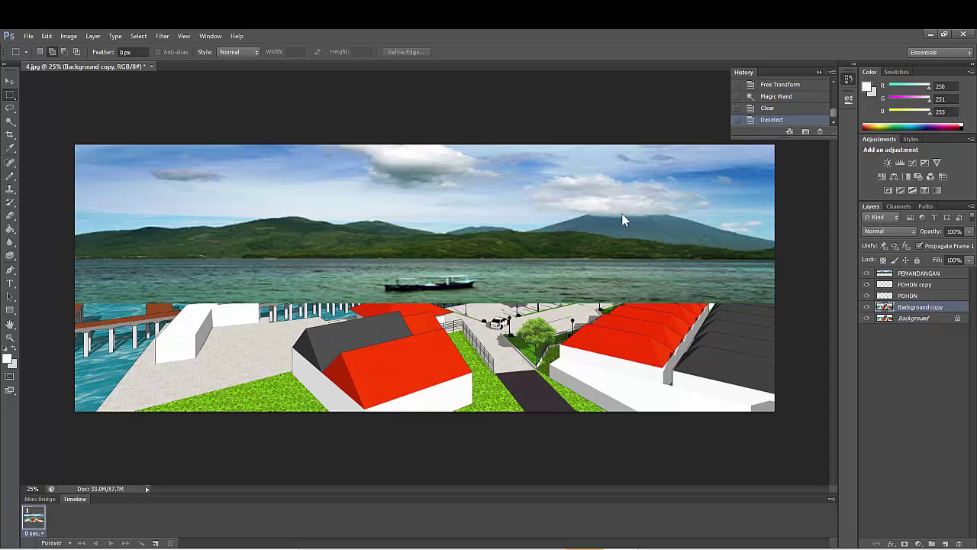
left_click(928, 274)
left_click_drag(935, 272, 930, 309)
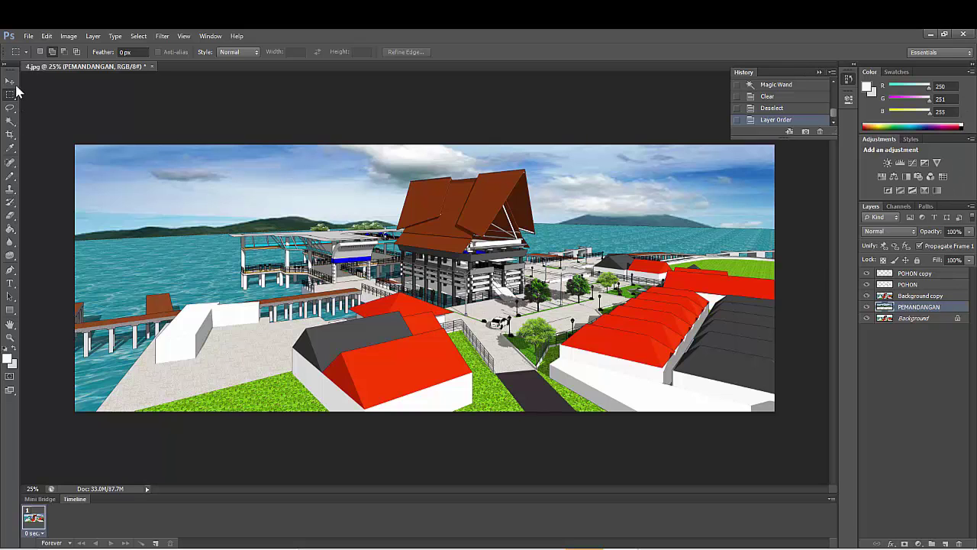
Step: Move the PEMANDANGAN layer up to reveal the mountains behind the buildings and free-transform it to 117.90% height, aligned with the canvas width
left_click(10, 80)
left_click_drag(247, 190, 244, 169)
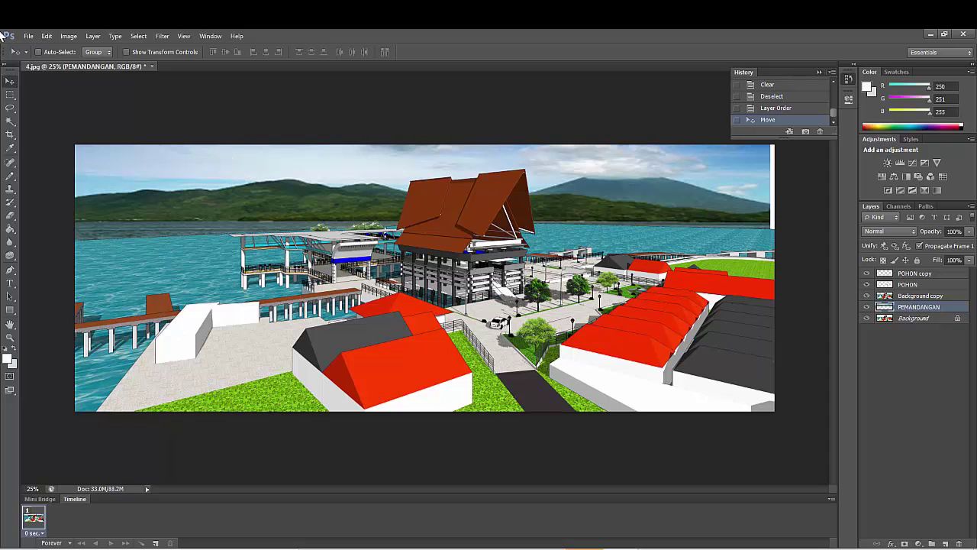
left_click(10, 94)
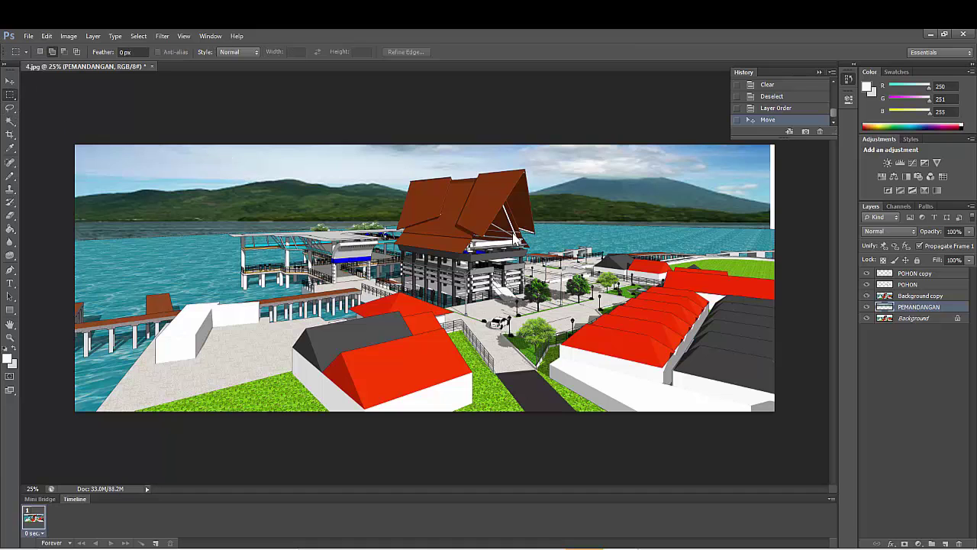
right_click(575, 196)
left_click(630, 312)
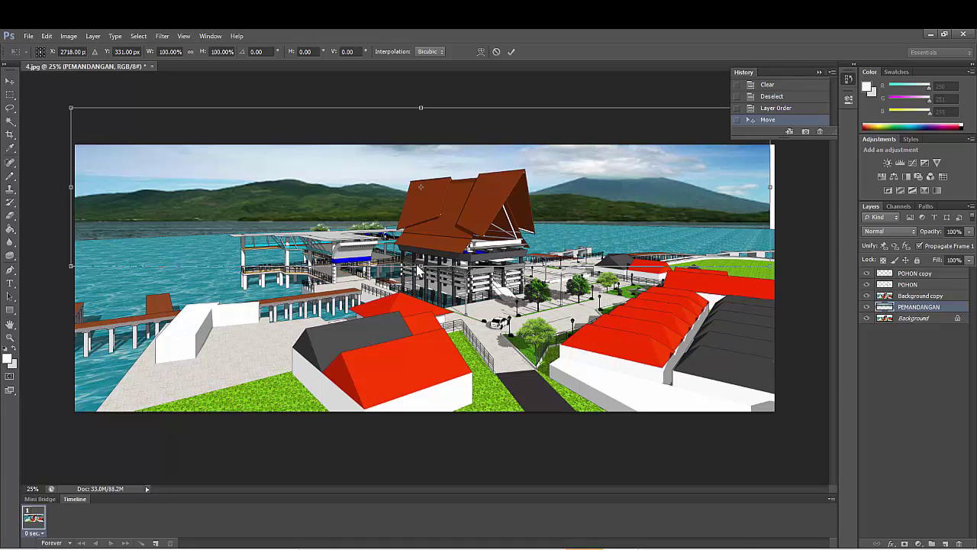
left_click_drag(421, 266, 421, 294)
mouse_move(685, 181)
left_mouse_down()
mouse_move(694, 164)
mouse_move(687, 169)
left_mouse_up()
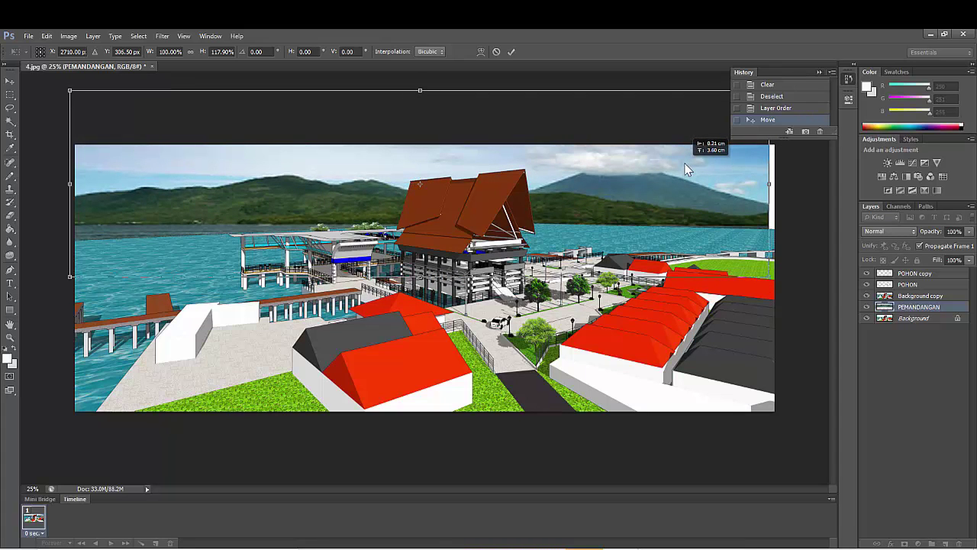
left_click_drag(685, 168, 690, 169)
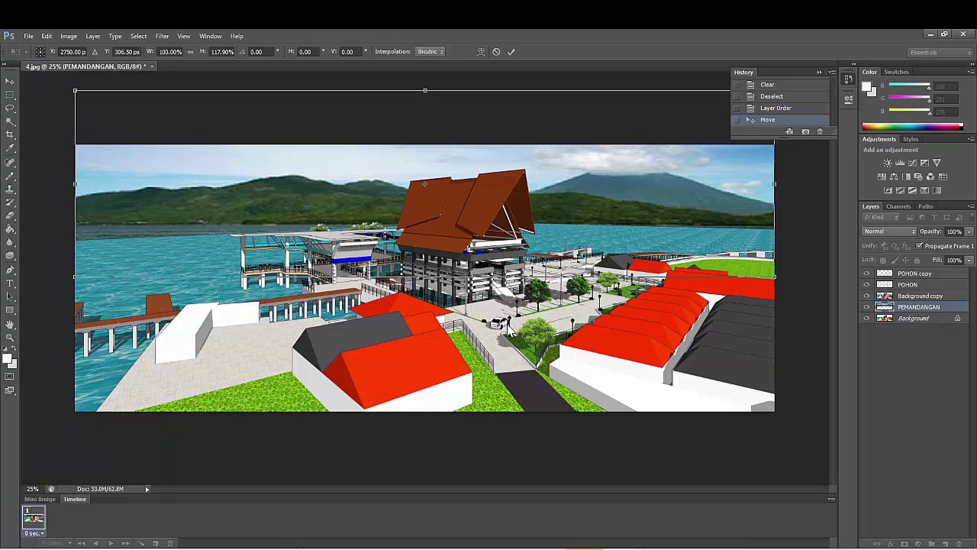
Step: Stretch the PEMANDANGAN layer to 132.83% height, raise it behind the buildings, and apply the transformation
left_click_drag(429, 282, 431, 313)
left_click_drag(628, 196, 624, 167)
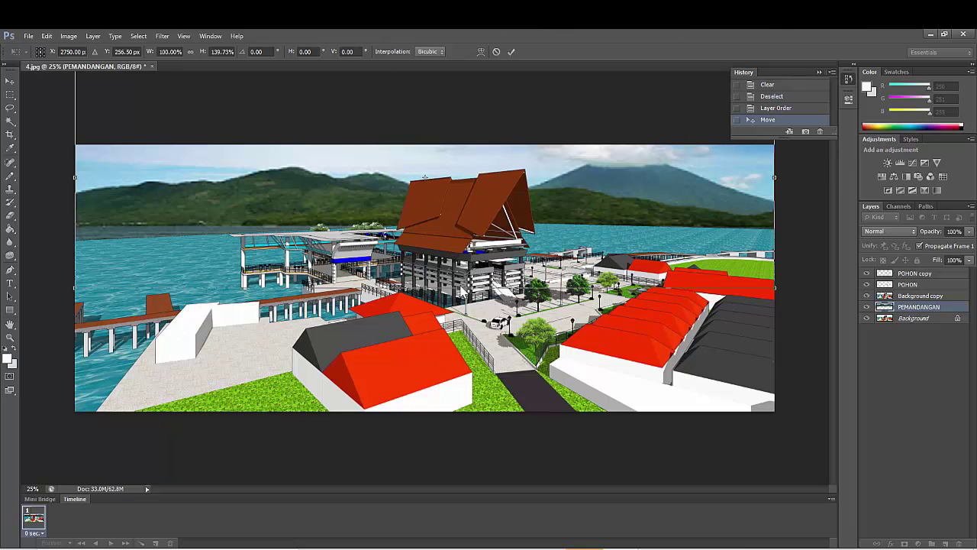
left_click_drag(431, 291, 432, 284)
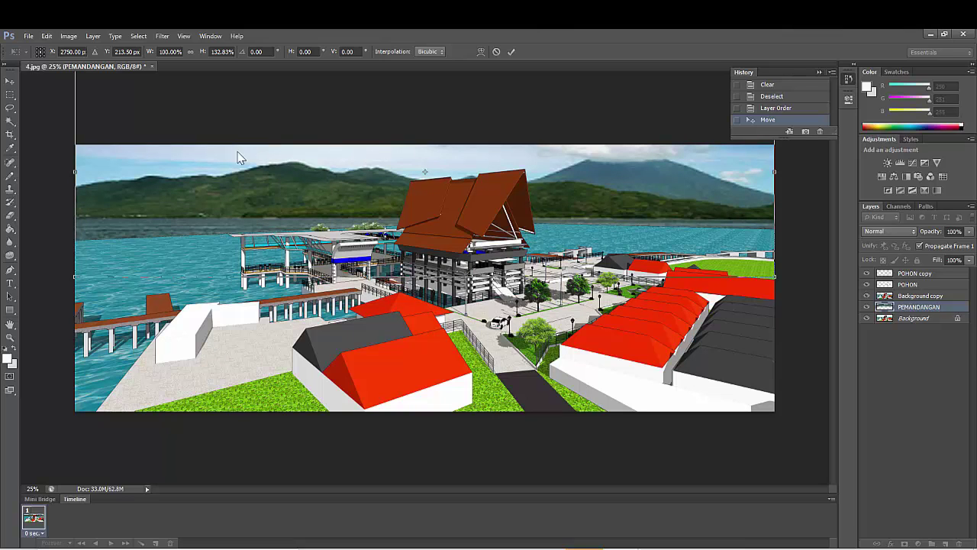
left_click(10, 97)
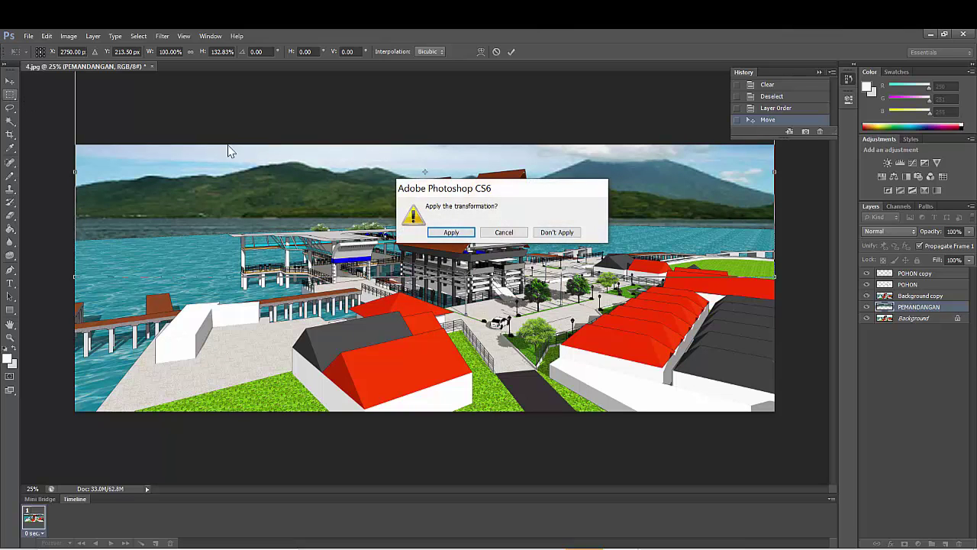
left_click(450, 231)
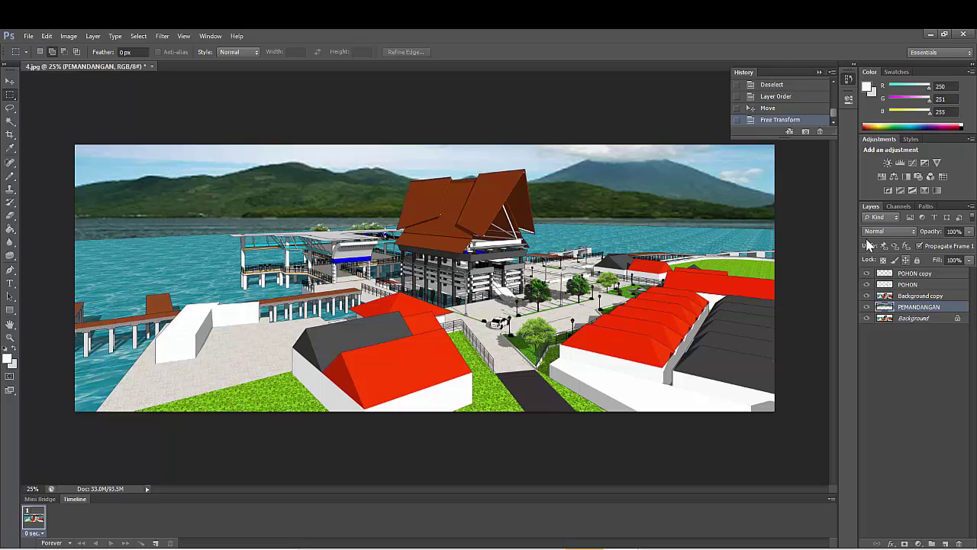
Step: Free-transform the PEMANDANGAN layer to shift it down to a vertical position of about 314.5 px and apply the change
right_click(259, 182)
left_click(330, 302)
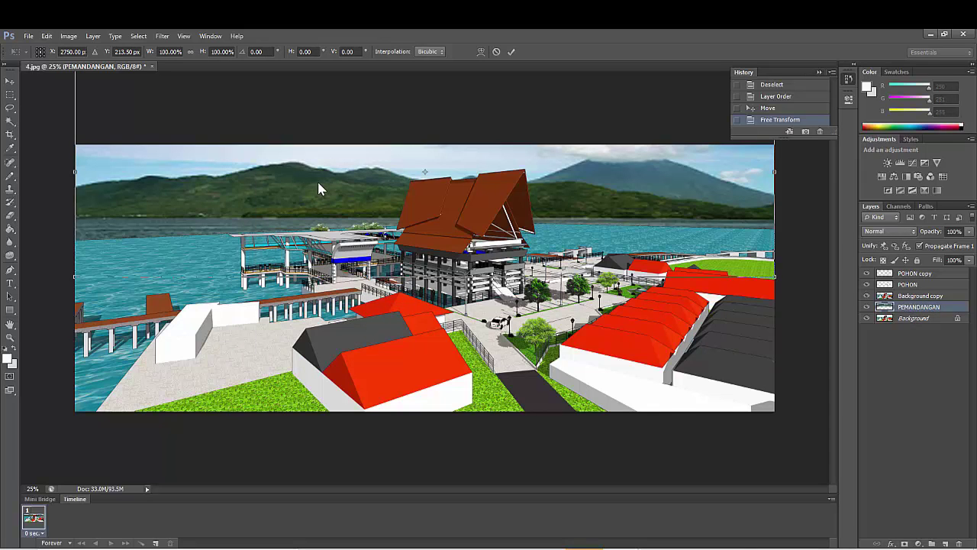
left_click_drag(319, 184, 319, 201)
left_click(11, 87)
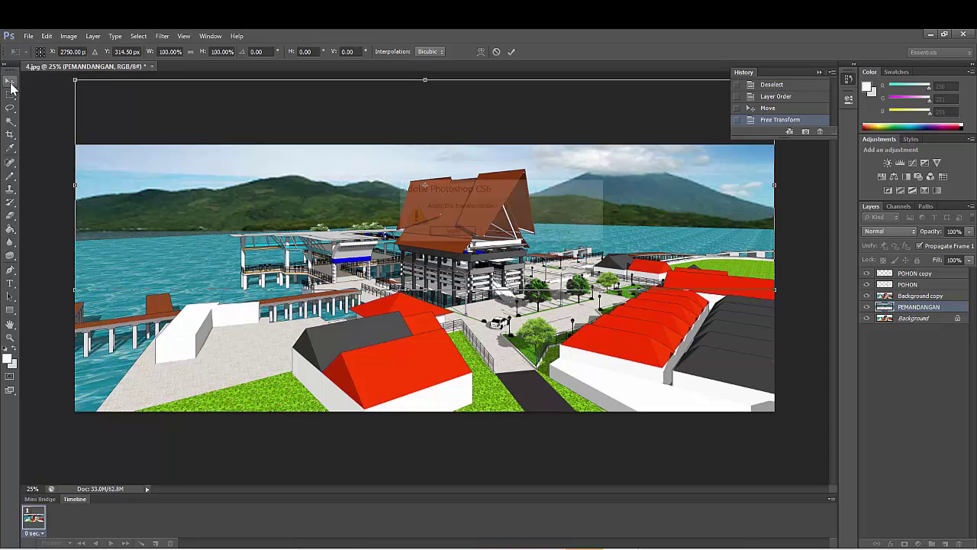
left_click(454, 231)
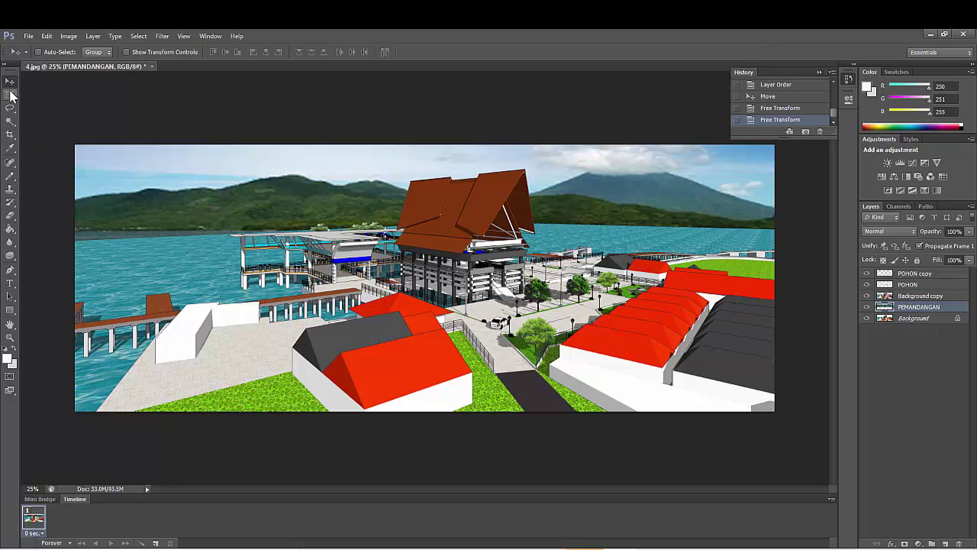
Step: Create a 1000 × 550 px document filled with the background colour and place its content in 4.jpg's upper-left corner as a new layer
left_click(29, 36)
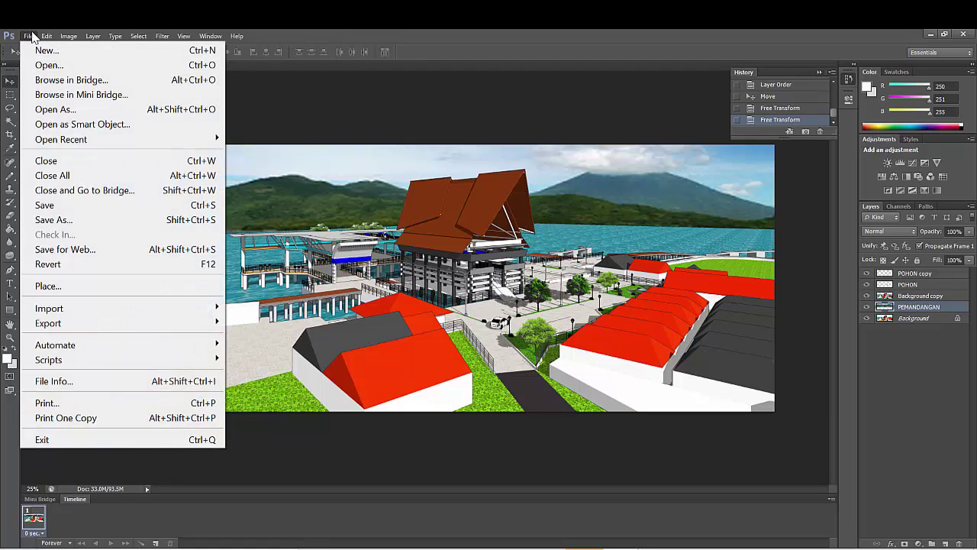
left_click(34, 47)
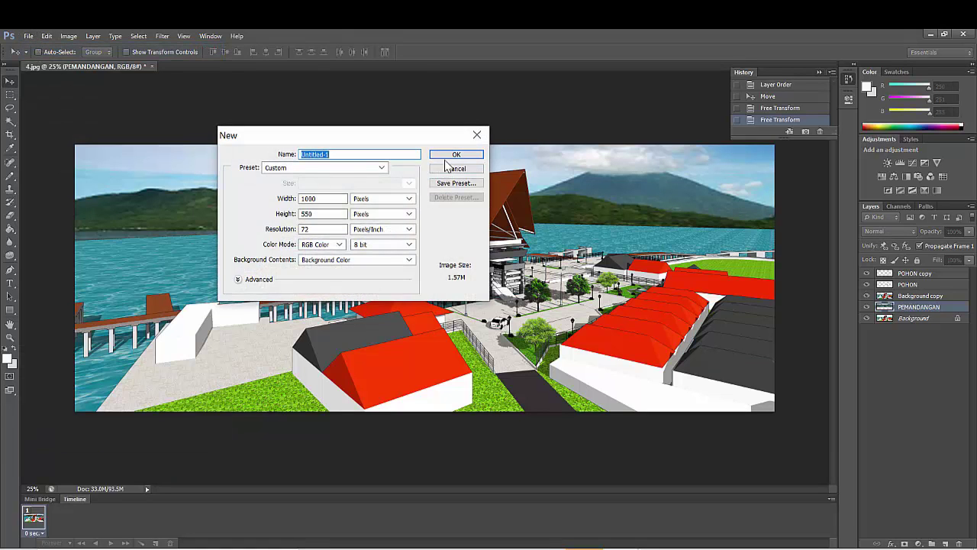
left_click(454, 156)
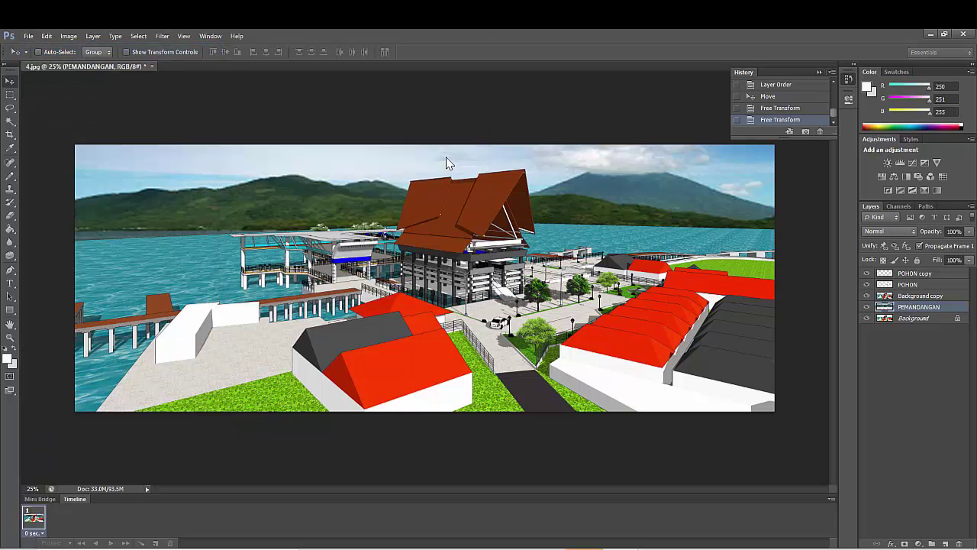
left_click_drag(212, 69, 523, 161)
left_click_drag(574, 249, 126, 174)
left_click(940, 162)
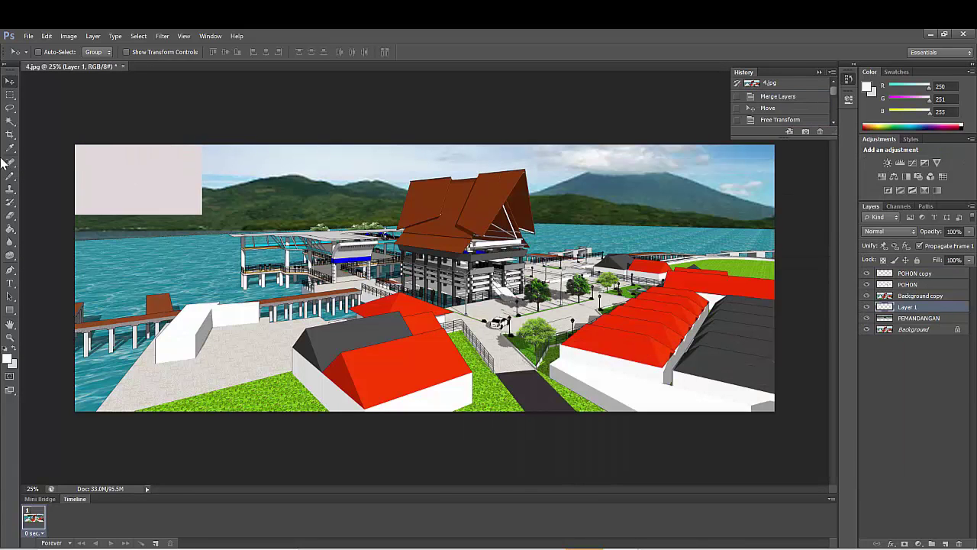
Step: Free-transform Layer 1 to 550% width and 380.91% height to cover the canvas, apply it, and place the layer above all others
left_click(11, 94)
right_click(137, 180)
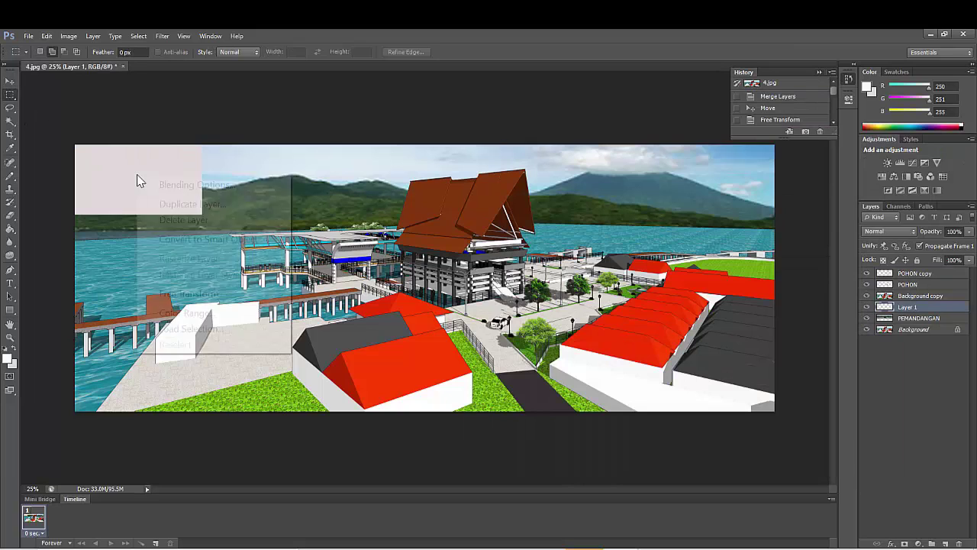
left_click(183, 294)
left_click_drag(203, 217, 778, 412)
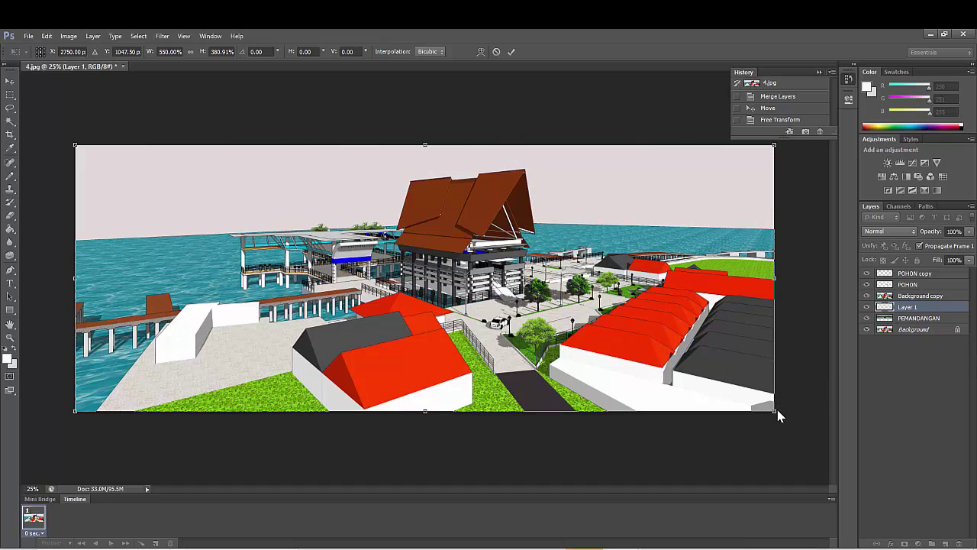
left_click(10, 95)
left_click(451, 232)
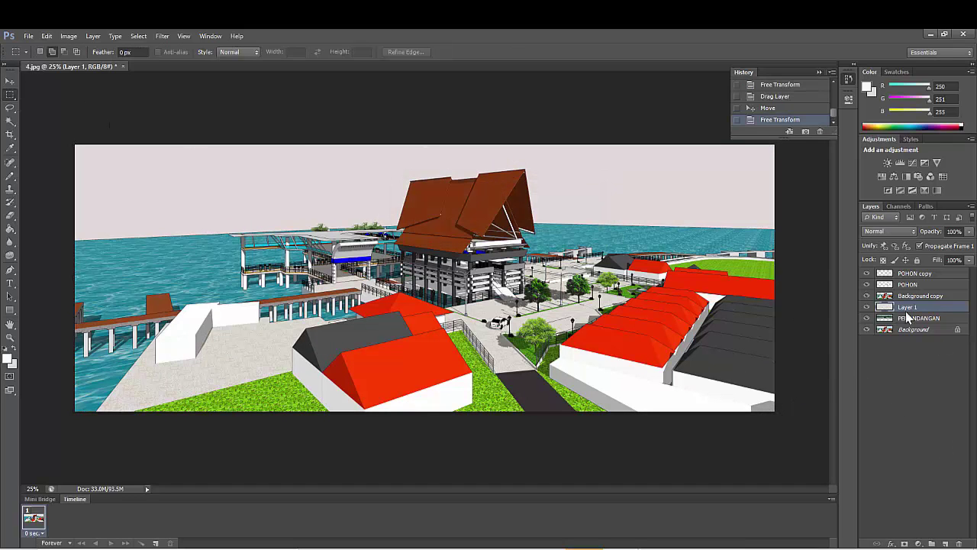
left_click_drag(913, 309, 913, 275)
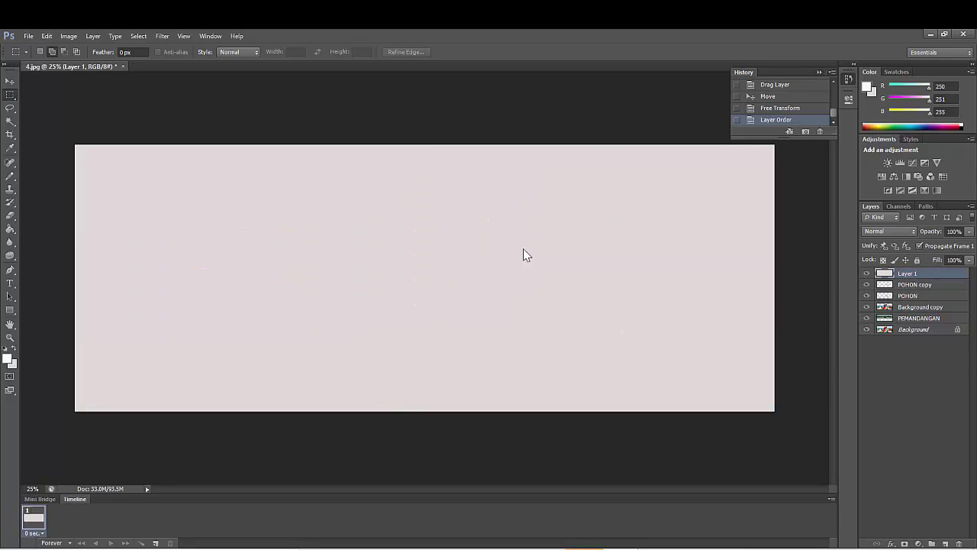
Step: Set the background colour to pure white, ffffff
left_click(13, 365)
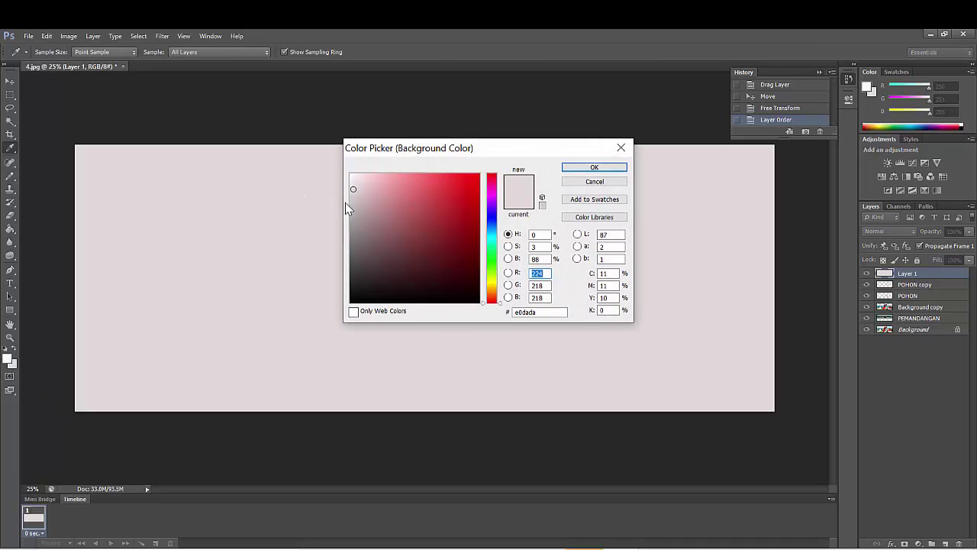
left_click_drag(354, 189, 347, 174)
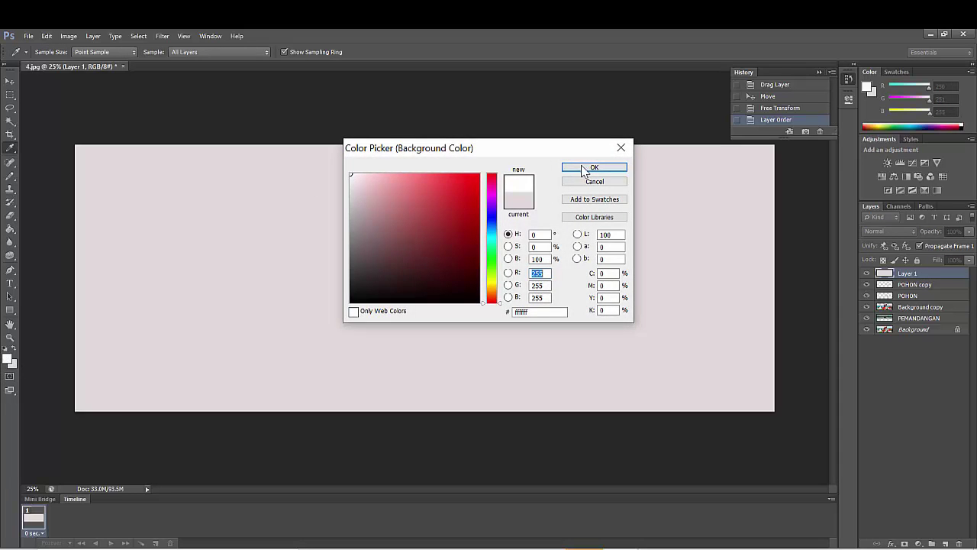
left_click(585, 168)
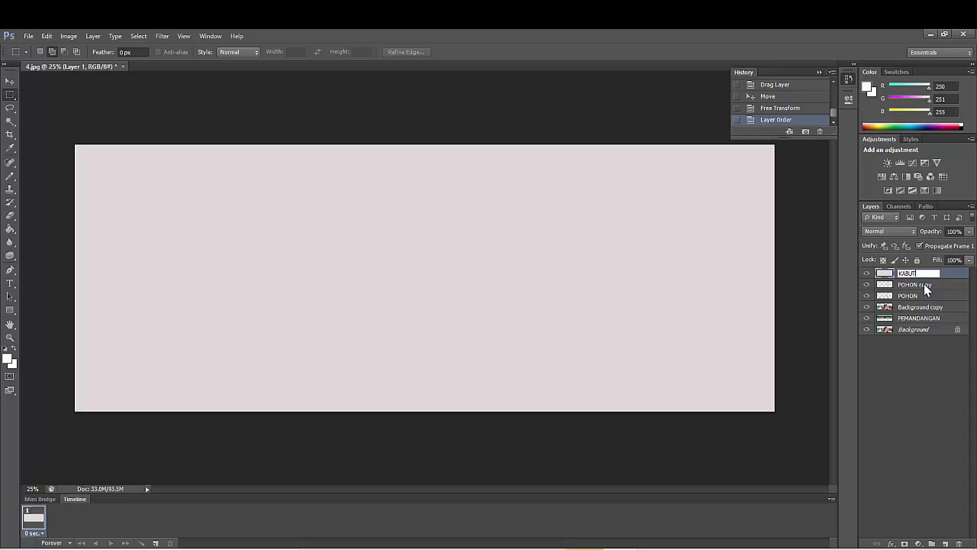
Step: Rename Layer 1 as KABUT and lower its opacity to 28%
left_click(934, 382)
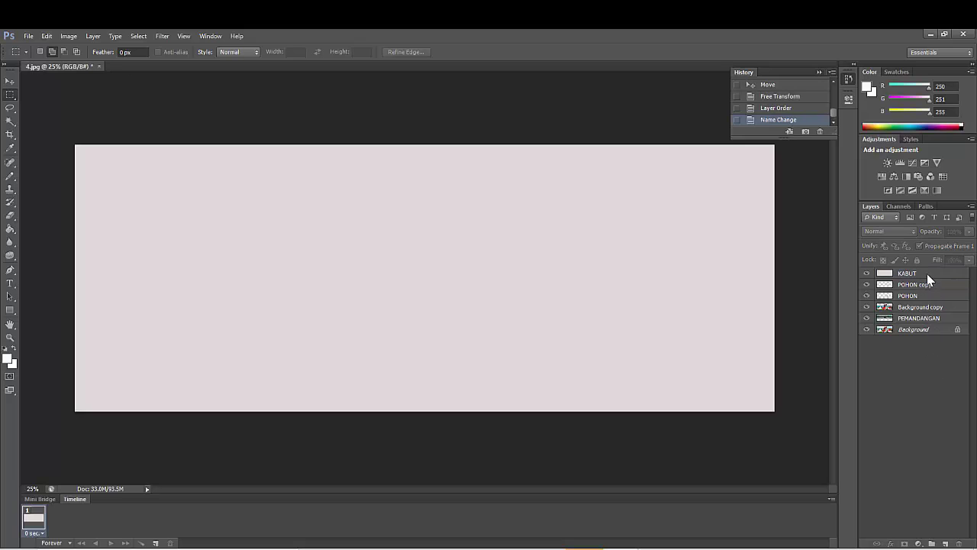
left_click(927, 274)
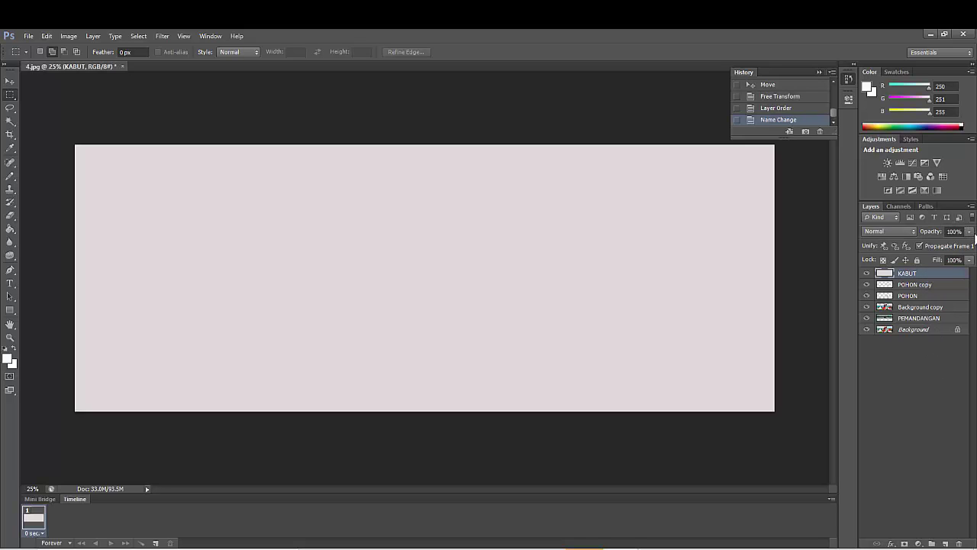
left_click(969, 231)
left_click_drag(969, 244, 935, 248)
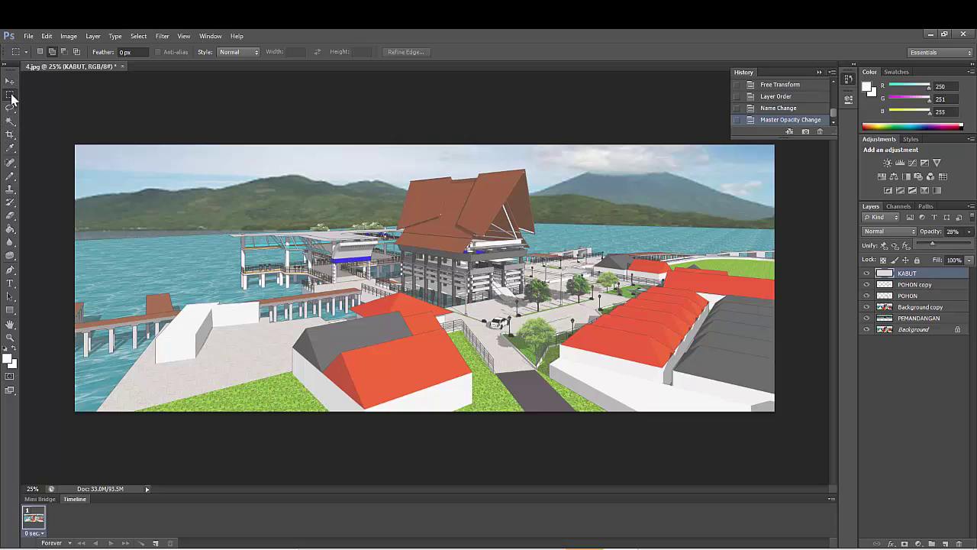
Step: Choose the Eraser tool and set its brush size to 1521 px
left_click(16, 220)
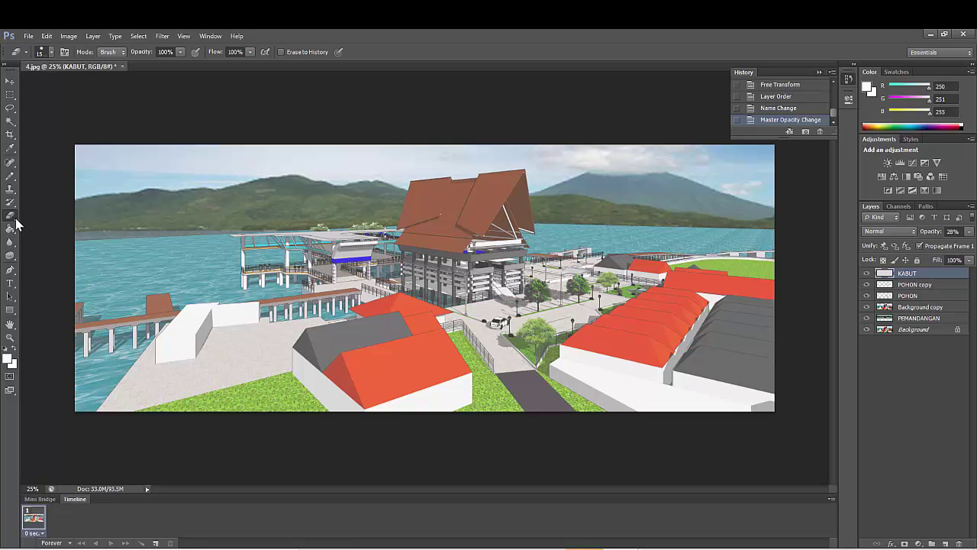
left_click(46, 220)
left_click(42, 54)
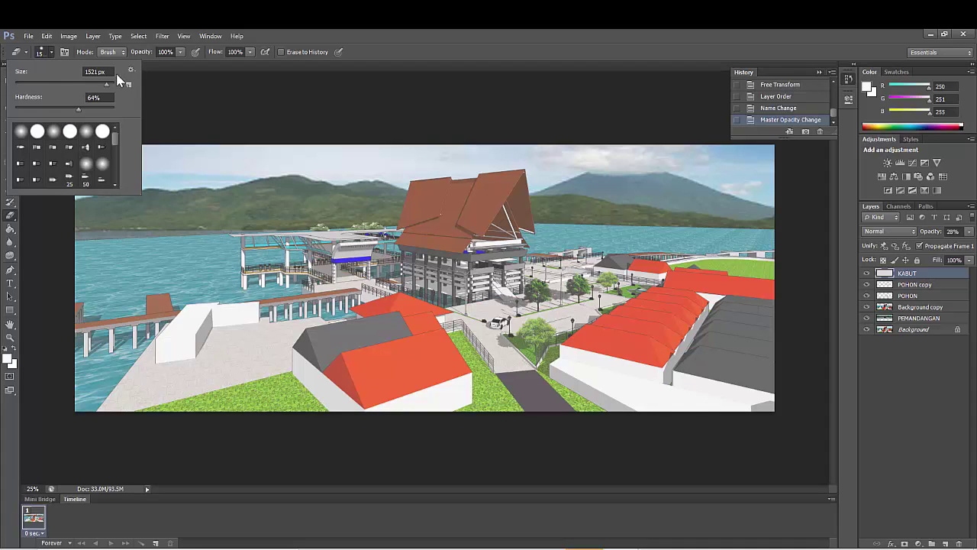
left_click(165, 83)
Step: Erase the KABUT haze over the buildings, foreground and sea, keeping it on the mountains and sky, and step back one eraser stroke
left_click(440, 305)
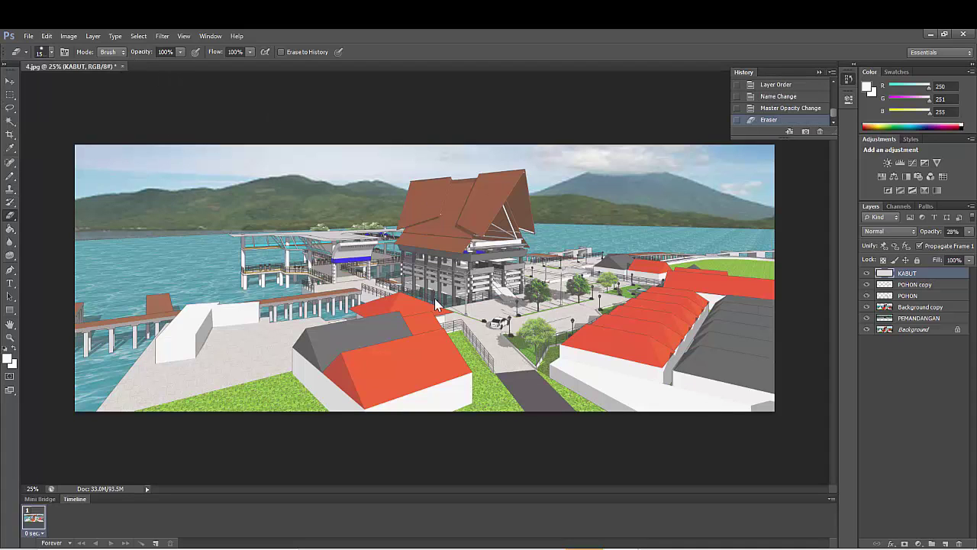
left_click(385, 365)
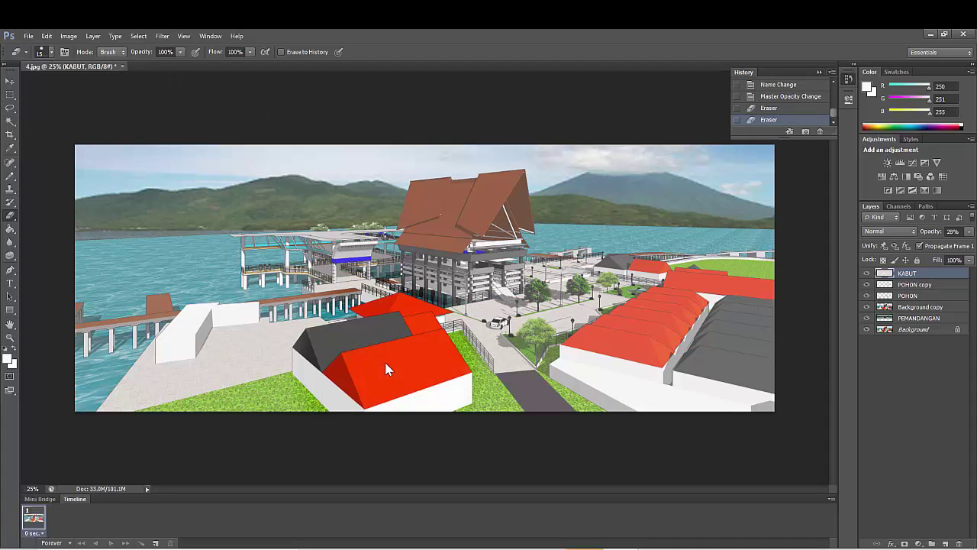
left_click(268, 324)
left_click(215, 330)
left_click(438, 285)
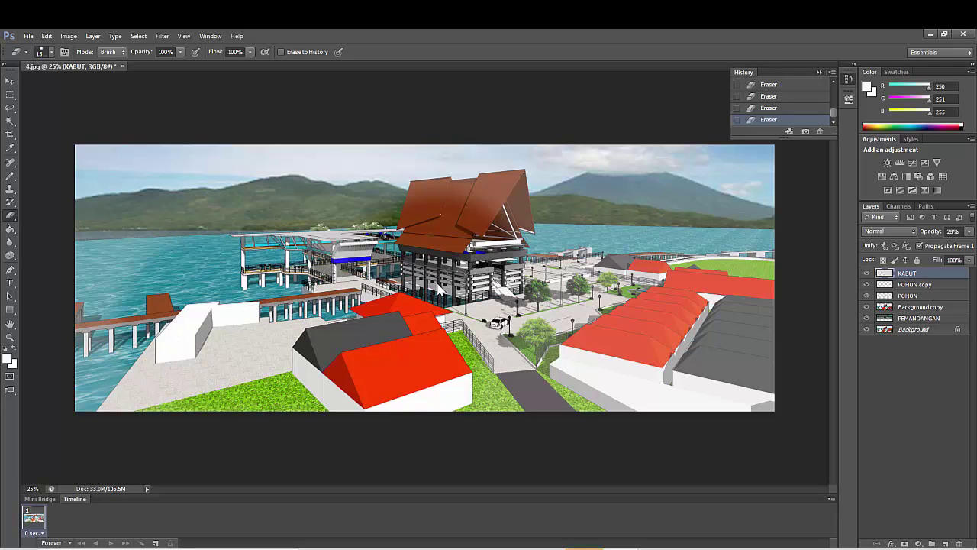
left_click(468, 242)
left_click(518, 295)
left_click(608, 313)
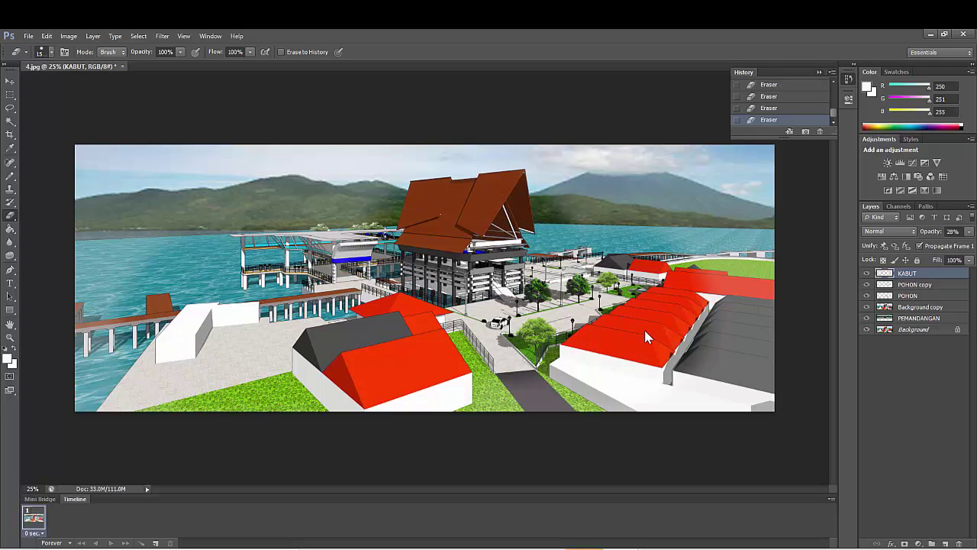
left_click(670, 307)
left_click(681, 394)
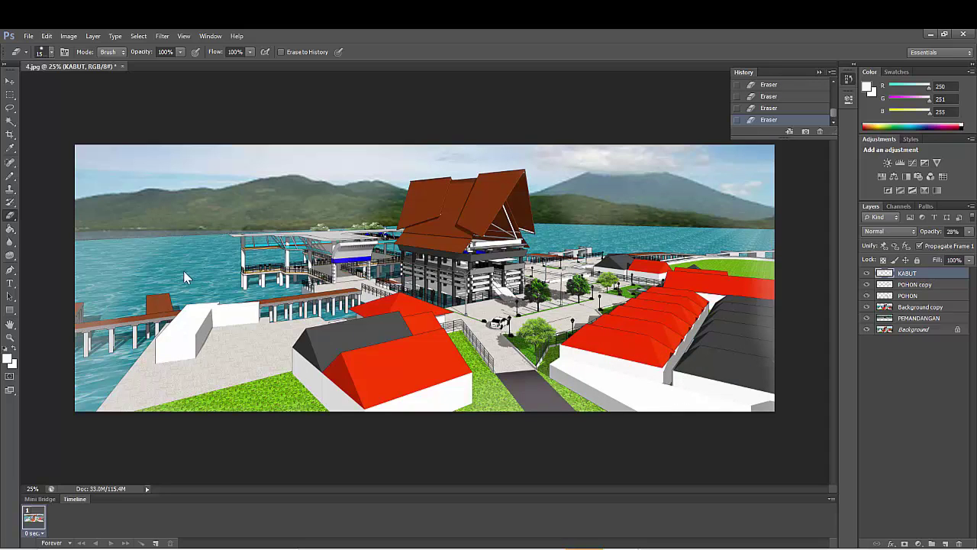
left_click(103, 320)
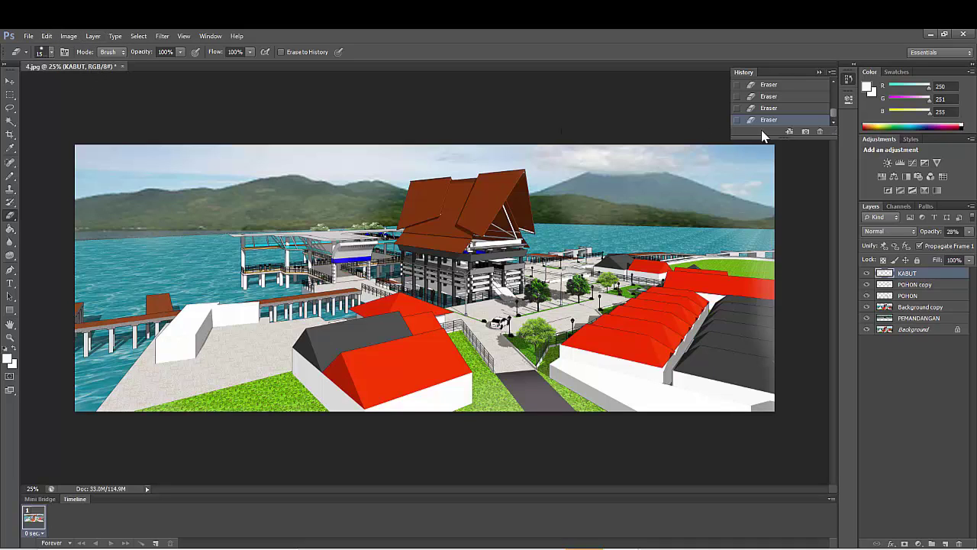
left_click(769, 108)
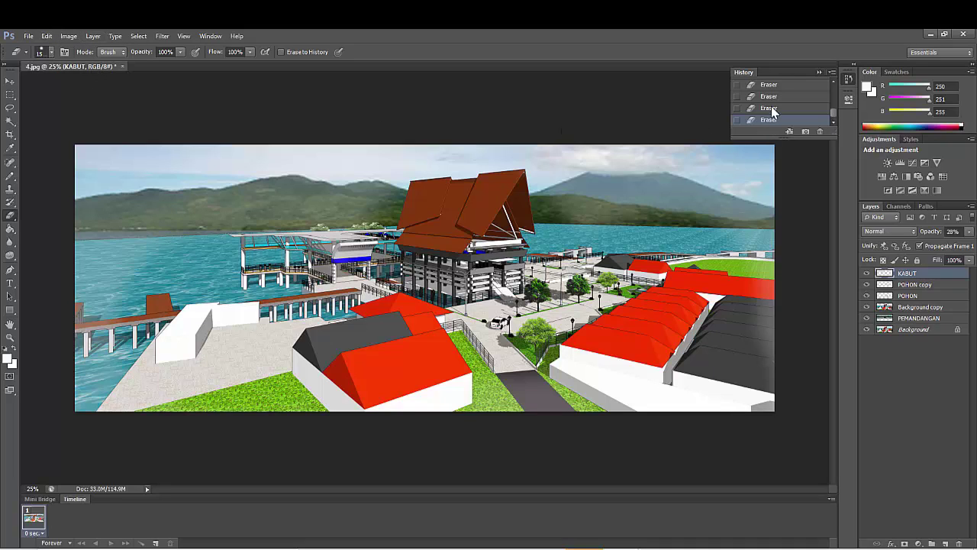
Step: Try stronger opacities on the KABUT layer and settle on 25%, finishing with the Rectangular Marquee tool active
left_click(50, 51)
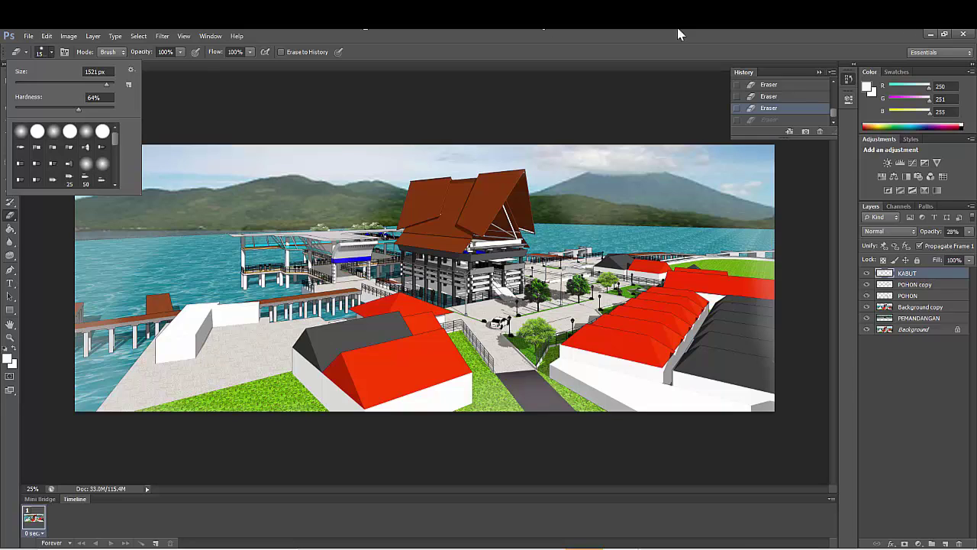
left_click(969, 231)
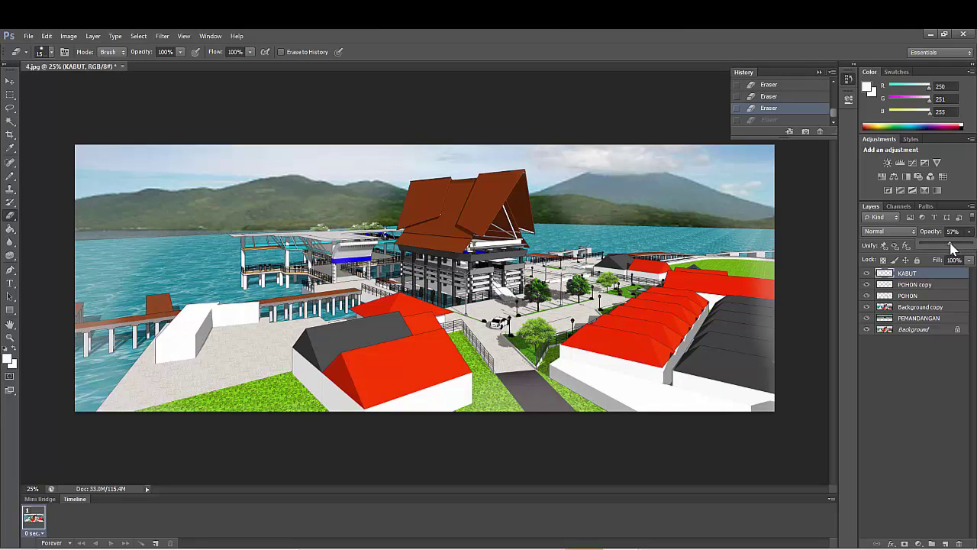
mouse_move(952, 248)
left_mouse_down()
mouse_move(965, 248)
mouse_move(948, 251)
left_mouse_up()
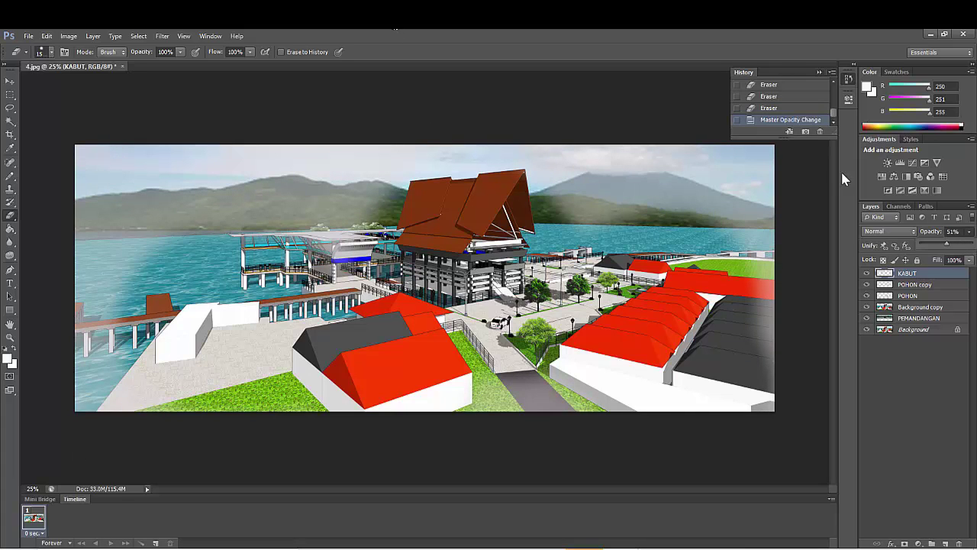
left_click_drag(947, 244, 932, 242)
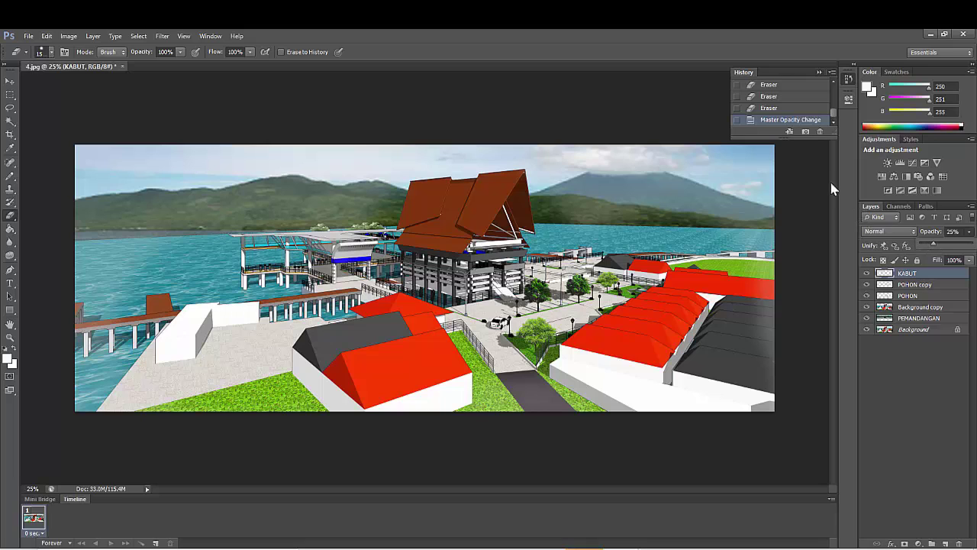
left_click(10, 94)
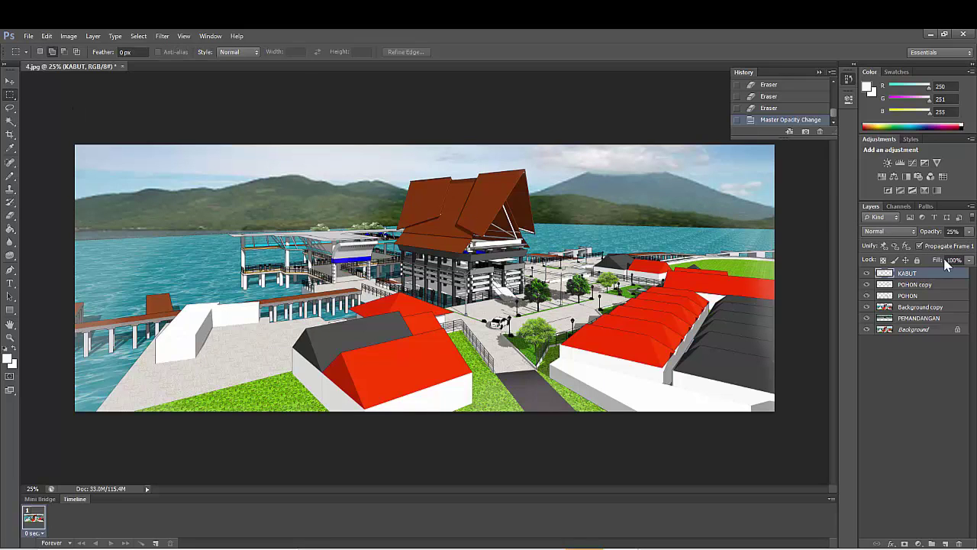
Step: Hide the KABUT layer, choose the Clone Stamp tool and make Background copy the active layer
left_click(867, 274)
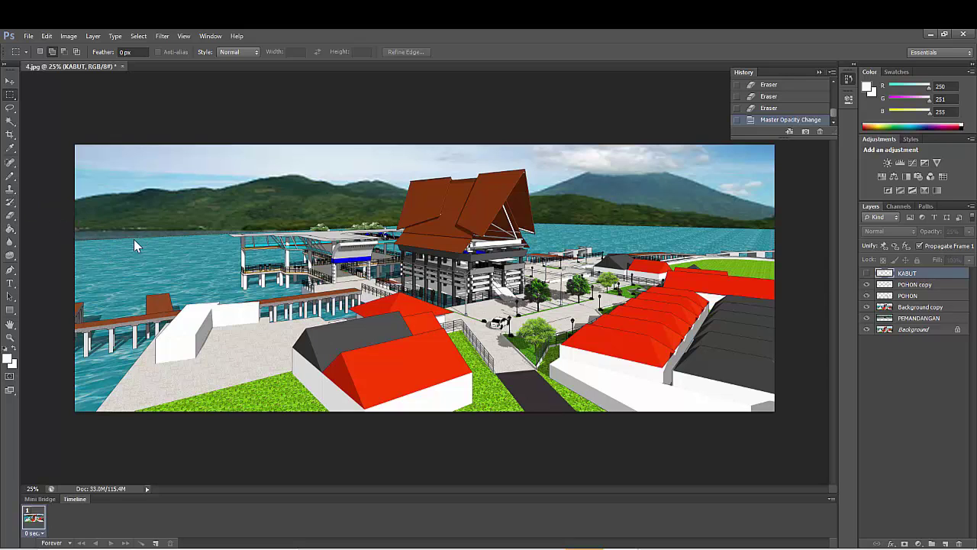
left_click(13, 191)
scroll(776, 99, "down", 1)
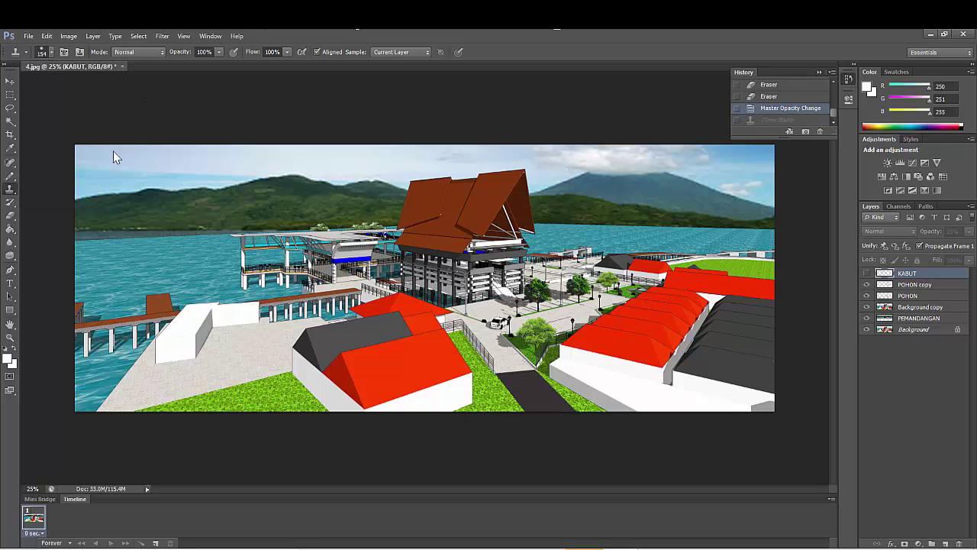
left_click(10, 94)
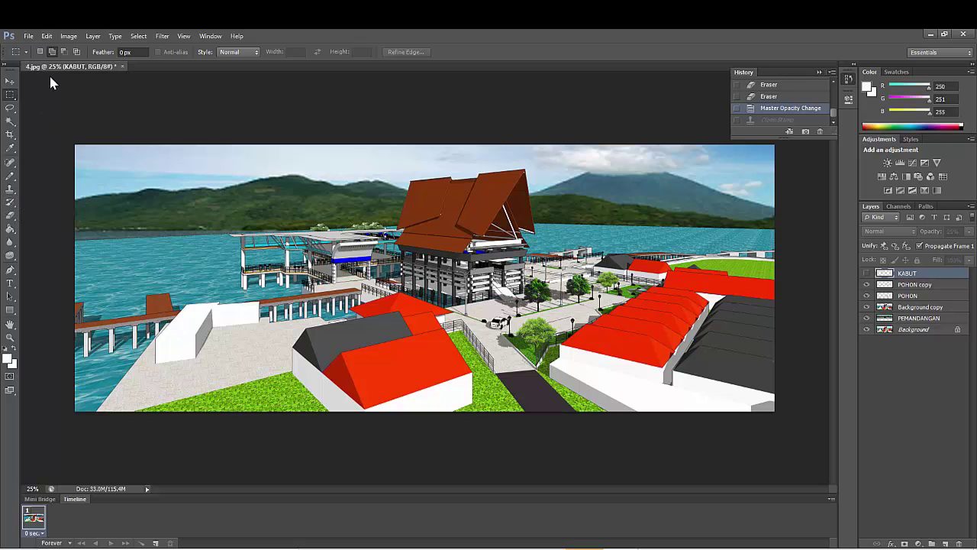
left_click(12, 191)
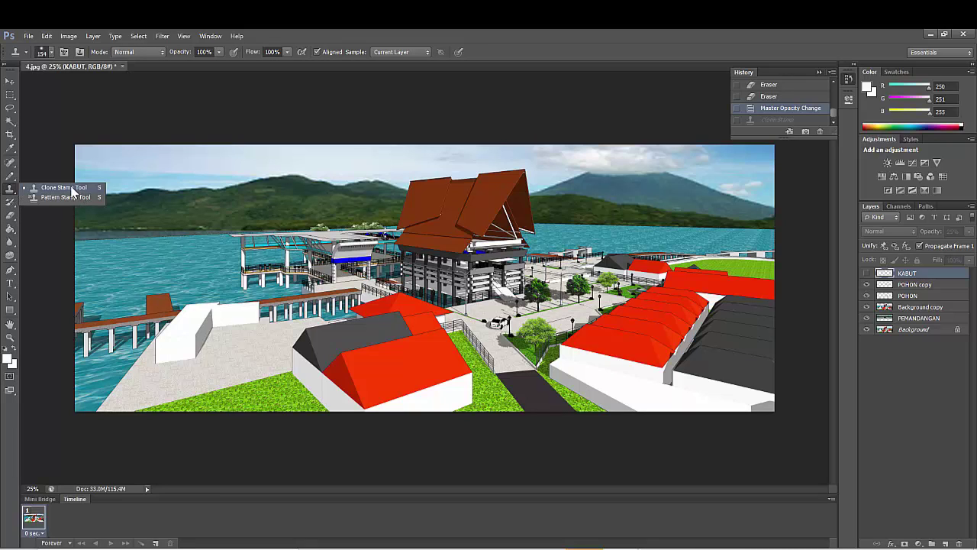
left_click(915, 323)
left_click(915, 321)
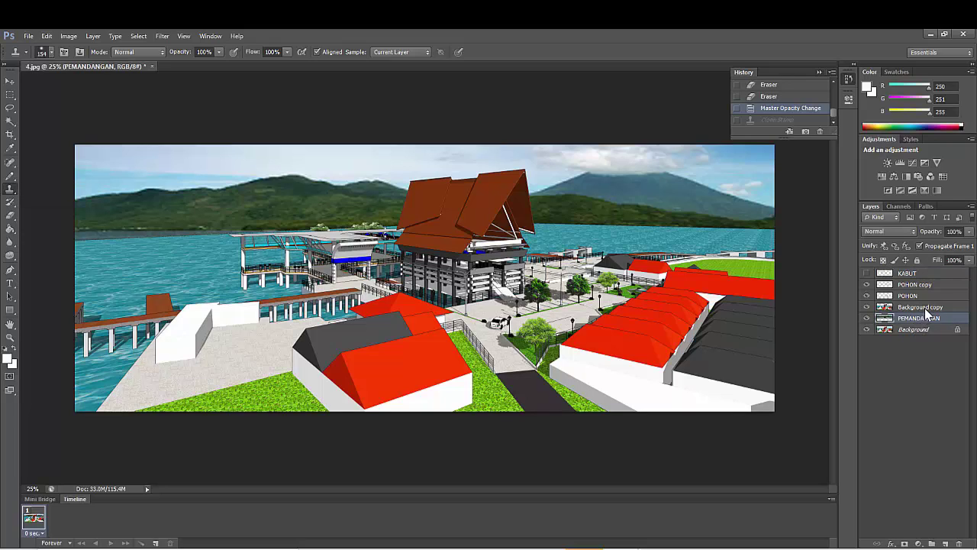
left_click(925, 306)
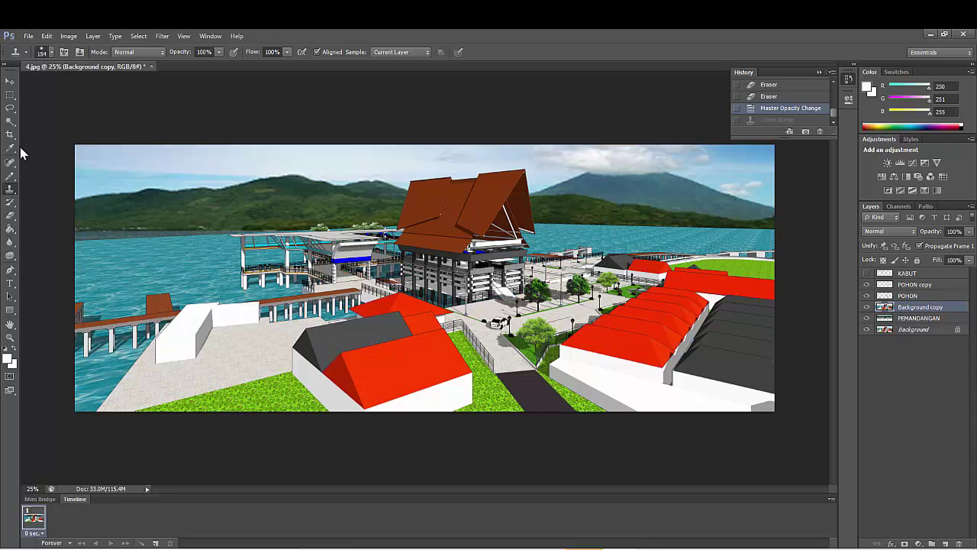
Step: Try cloning over the waterline at the sea's left side with the 154 px Clone Stamp brush, and undo the stroke
left_click(50, 52)
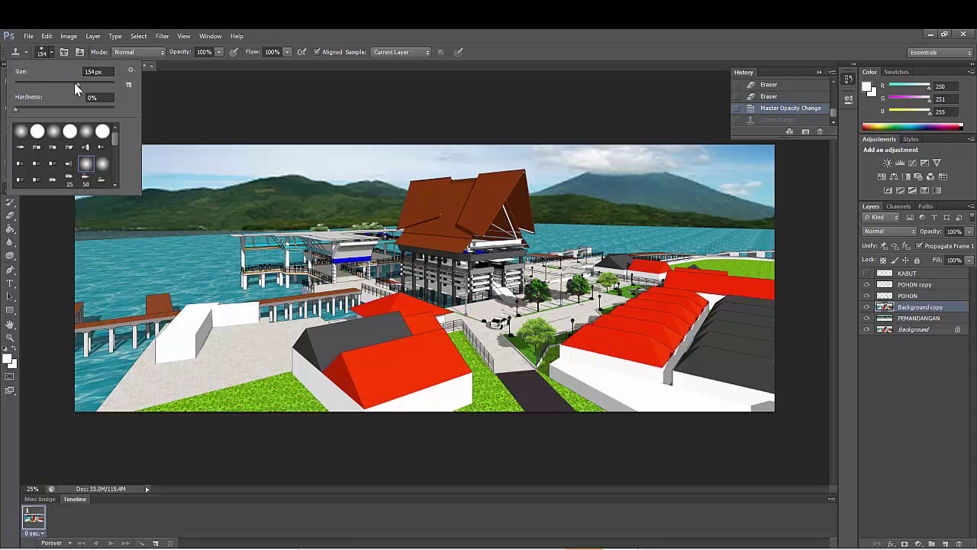
left_click_drag(74, 82, 53, 83)
key("Escape")
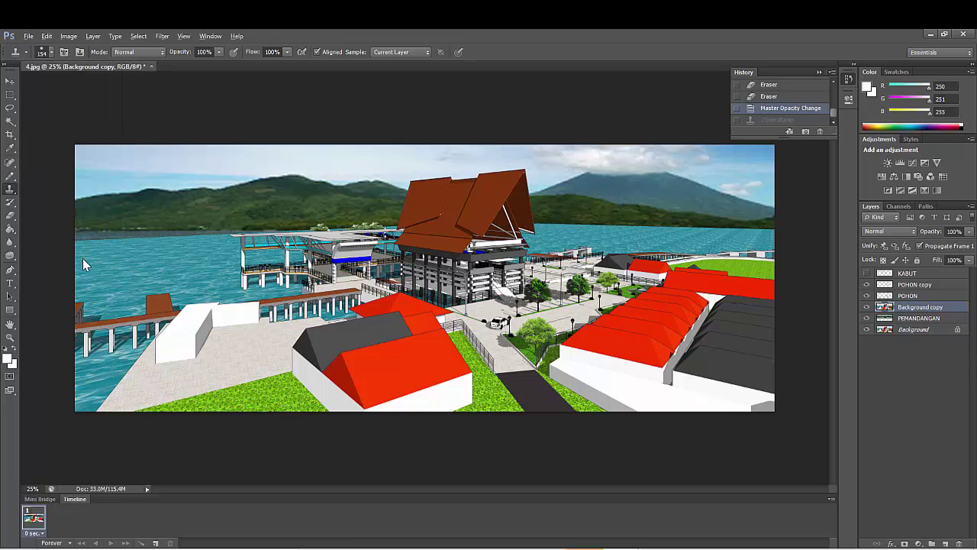
key("alt")
key("alt")
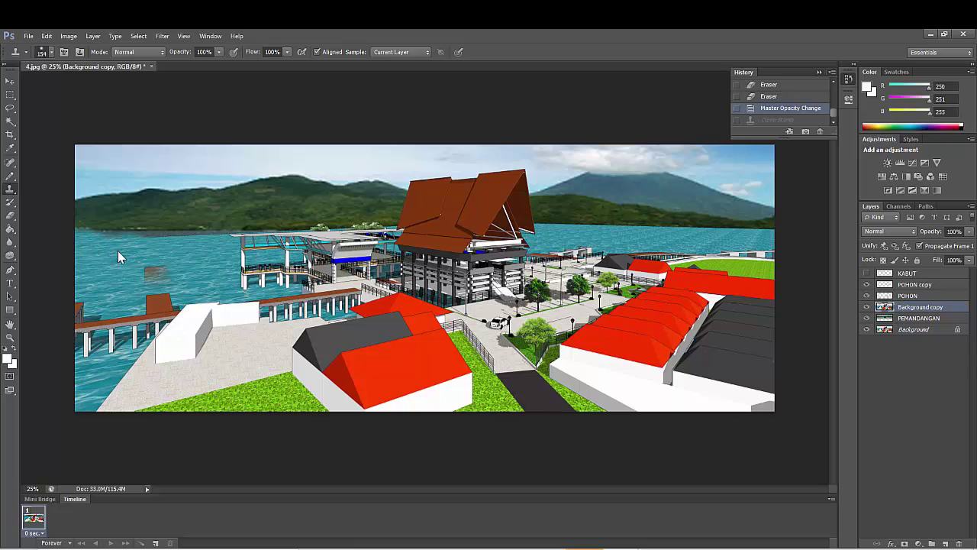
key("ctrl+z")
key("ctrl+z")
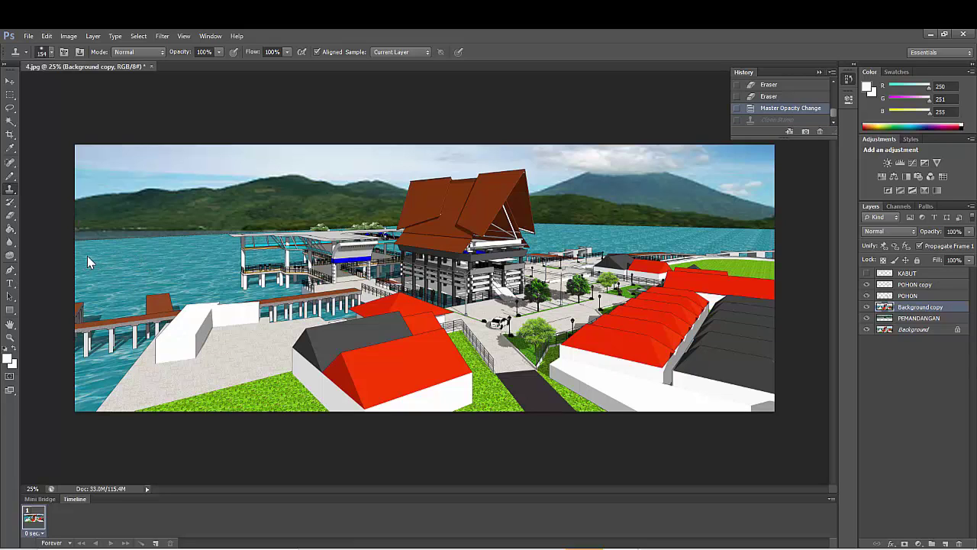
Step: Reduce the Clone Stamp brush size to 21 px
left_click(46, 52)
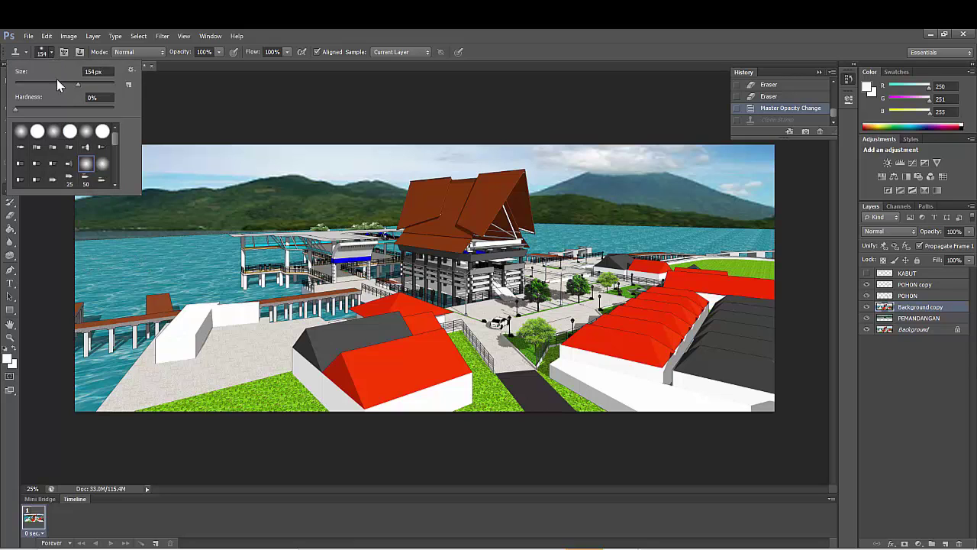
left_click_drag(77, 85, 25, 85)
key("Return")
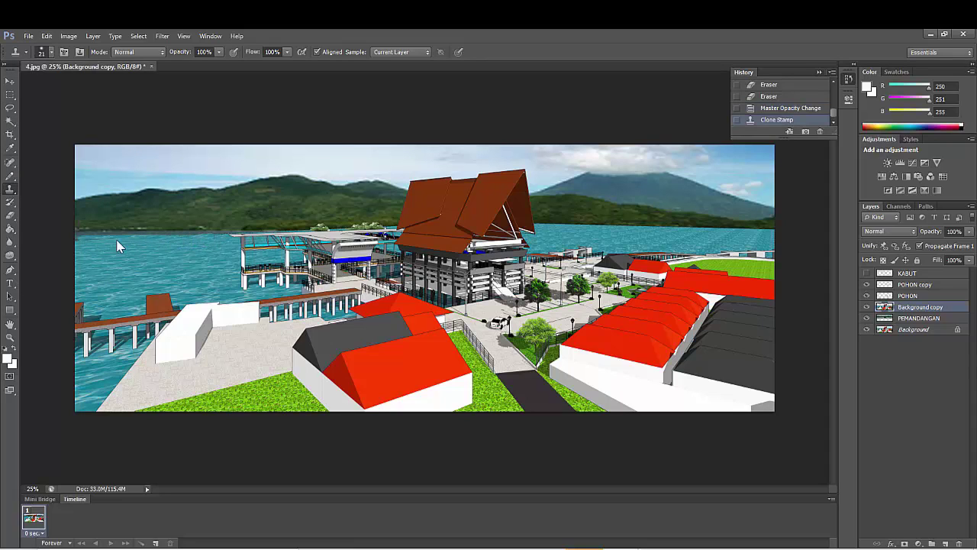
Step: Retouch the line between sea and mountains on Background copy with the Clone Stamp, on both sides of the main building
left_click(76, 241)
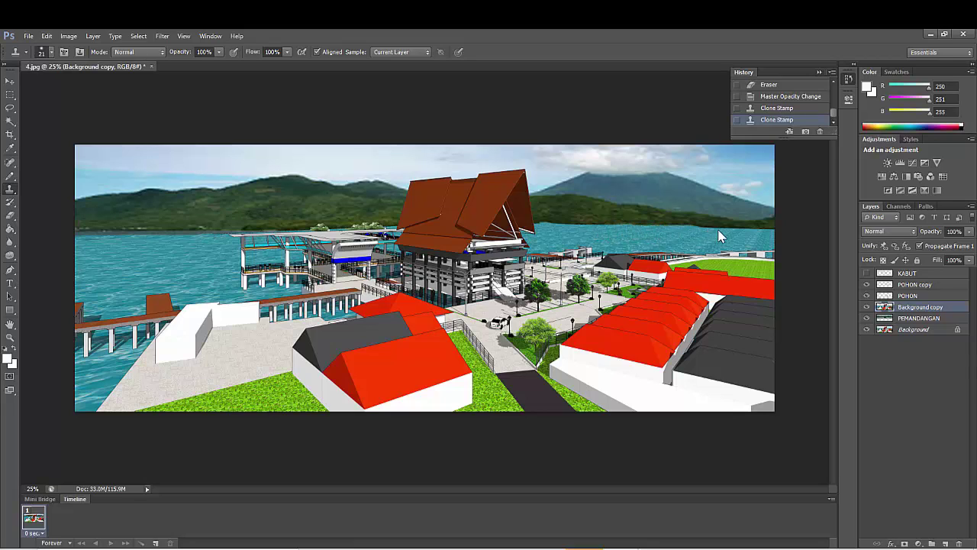
left_click(773, 232)
left_click(775, 107)
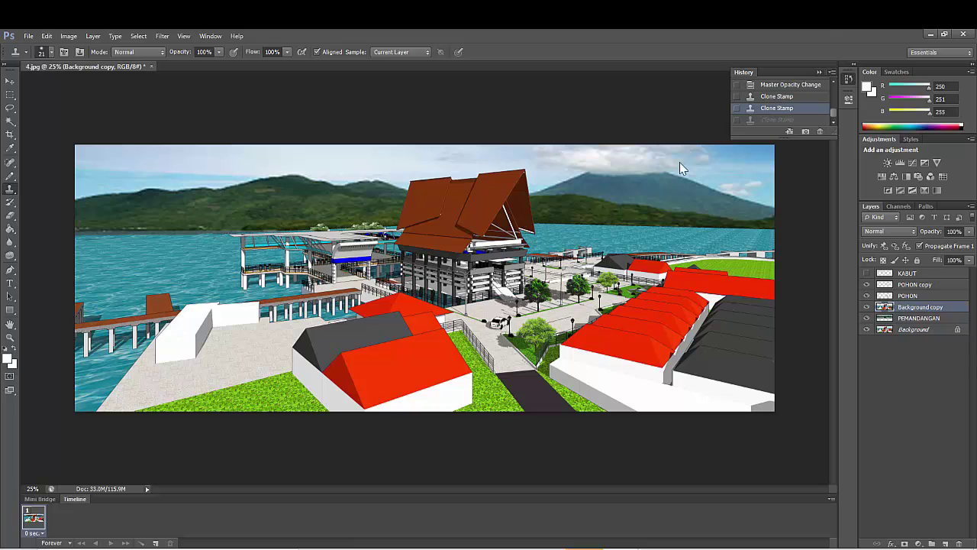
left_click(540, 229)
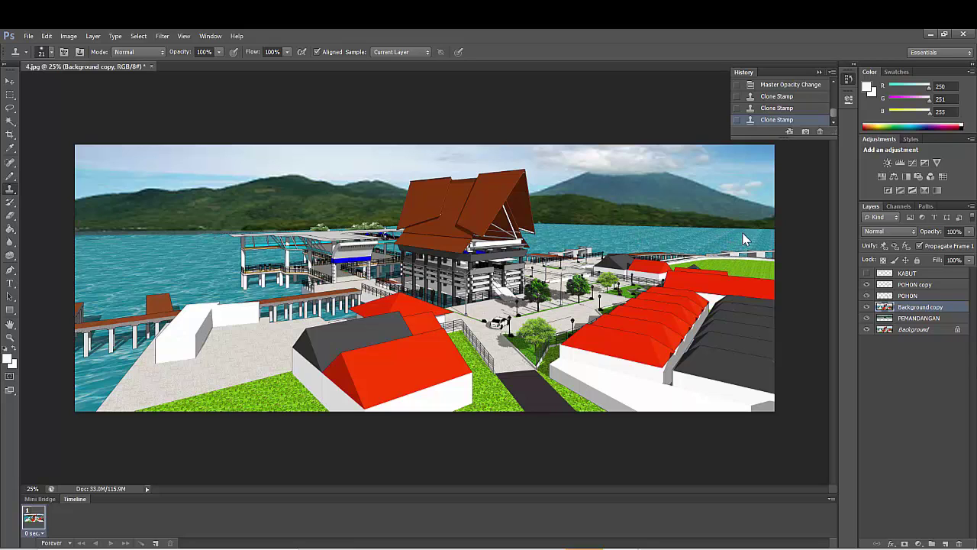
left_click(773, 234)
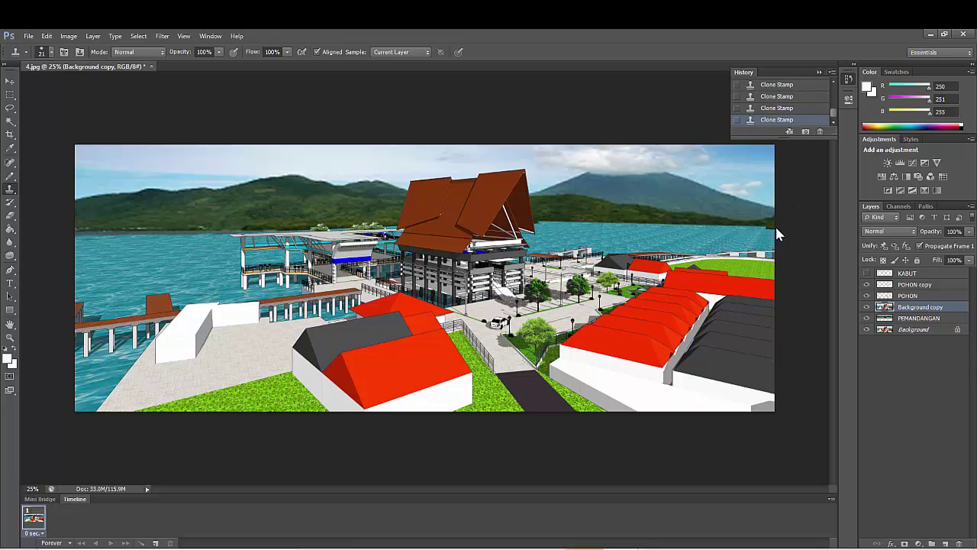
Step: Compare the waterline with the KABUT haze shown and hidden, and step back the last three Clone Stamp strokes
left_click(867, 274)
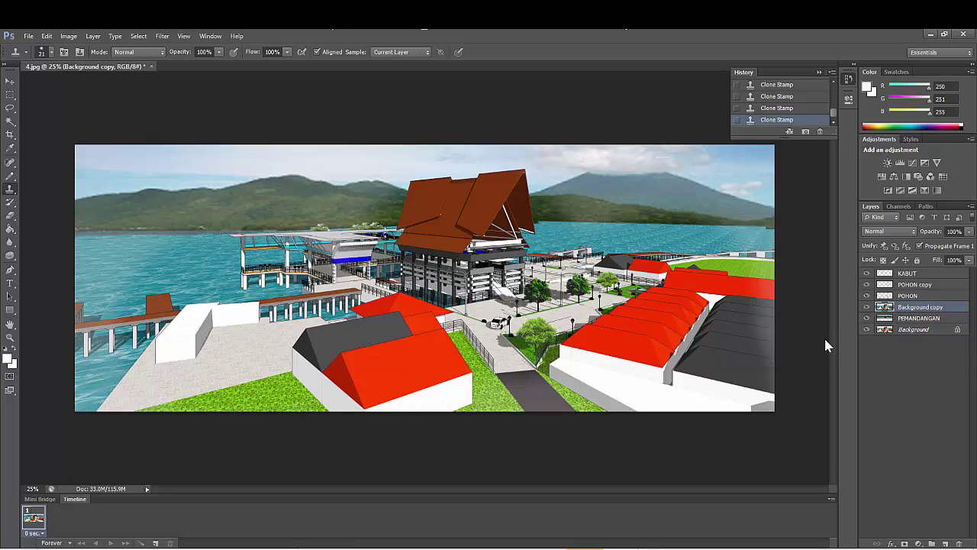
left_click(867, 275)
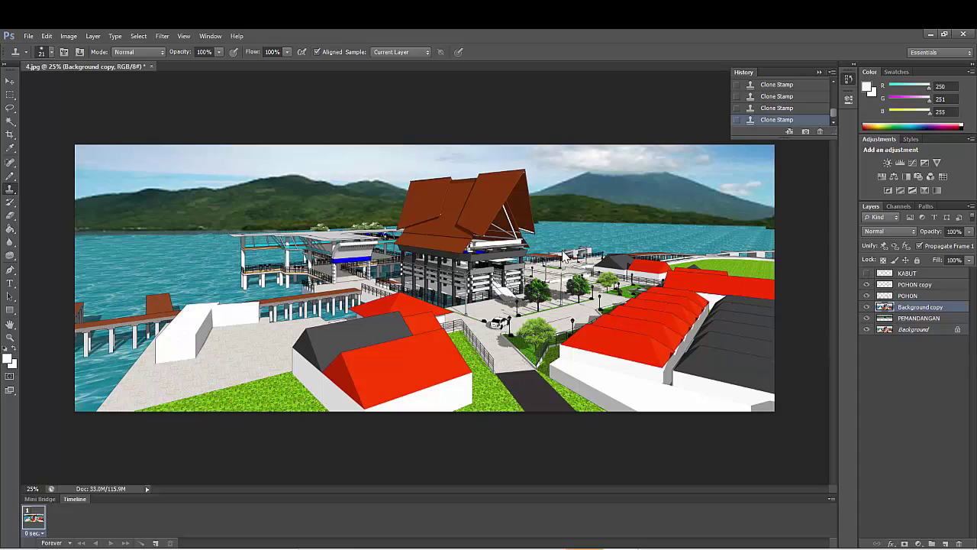
left_click(778, 108)
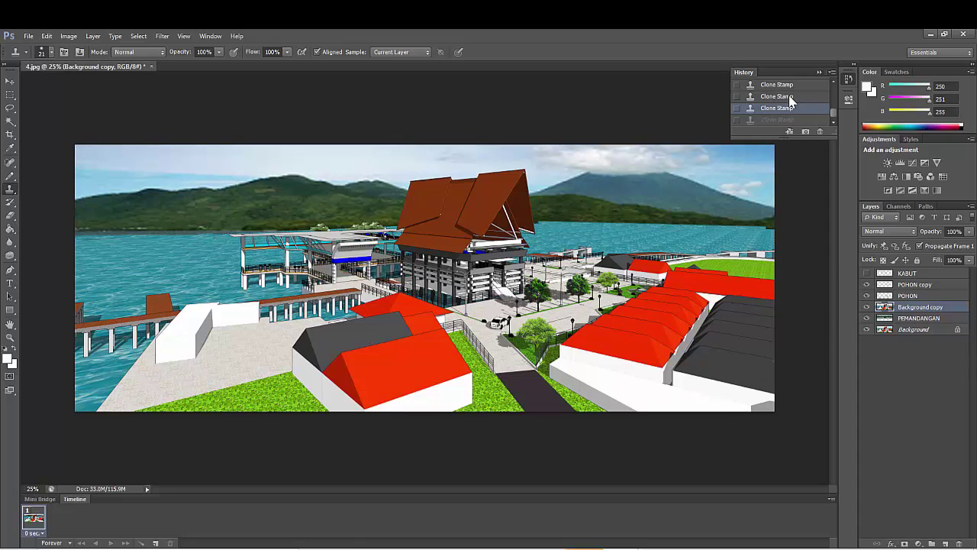
left_click(789, 97)
left_click(793, 85)
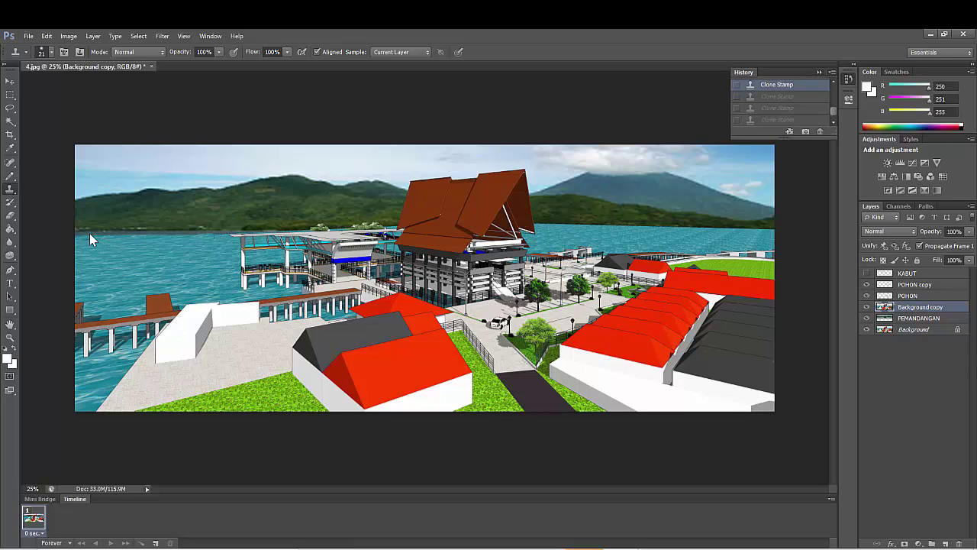
Step: Retouch the waterline below the right-hand mountain with the Clone Stamp, with the PEMANDANGAN layer active, and show KABUT again
left_click(939, 319)
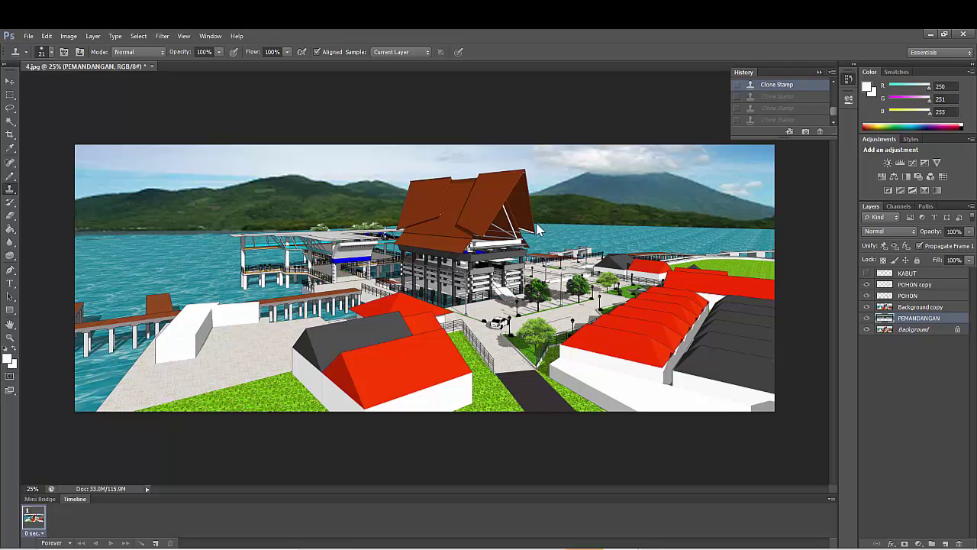
key("ctrl+shift+z")
key("ctrl+shift+z")
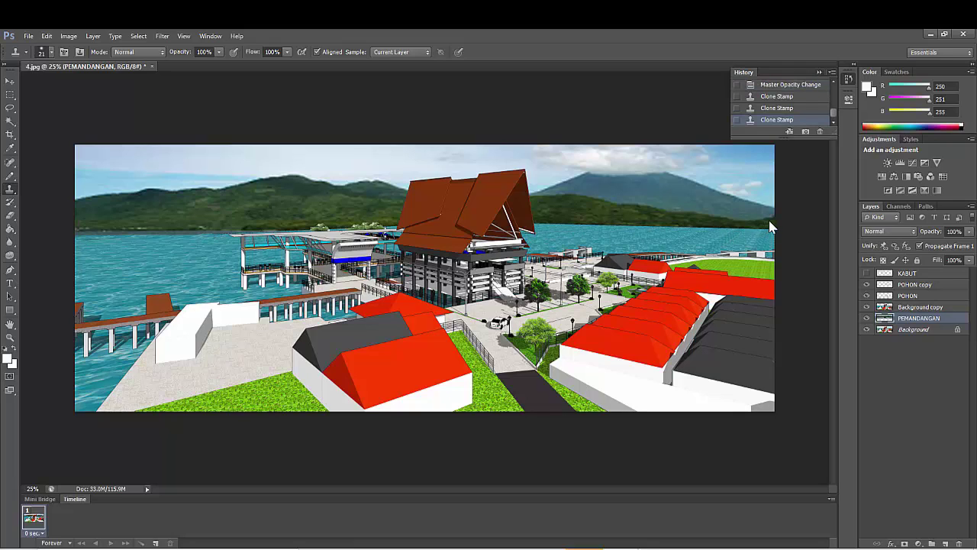
key("ctrl+shift+z")
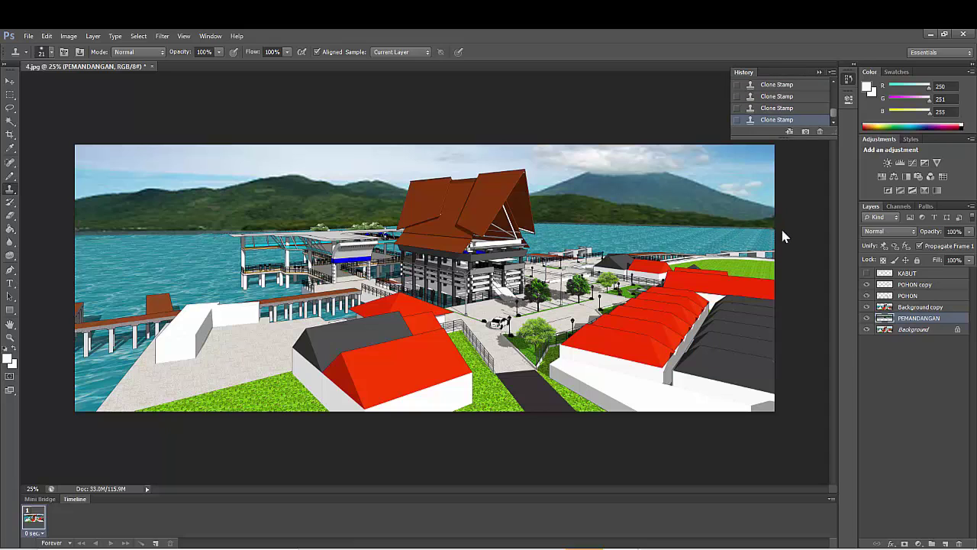
left_click(866, 273)
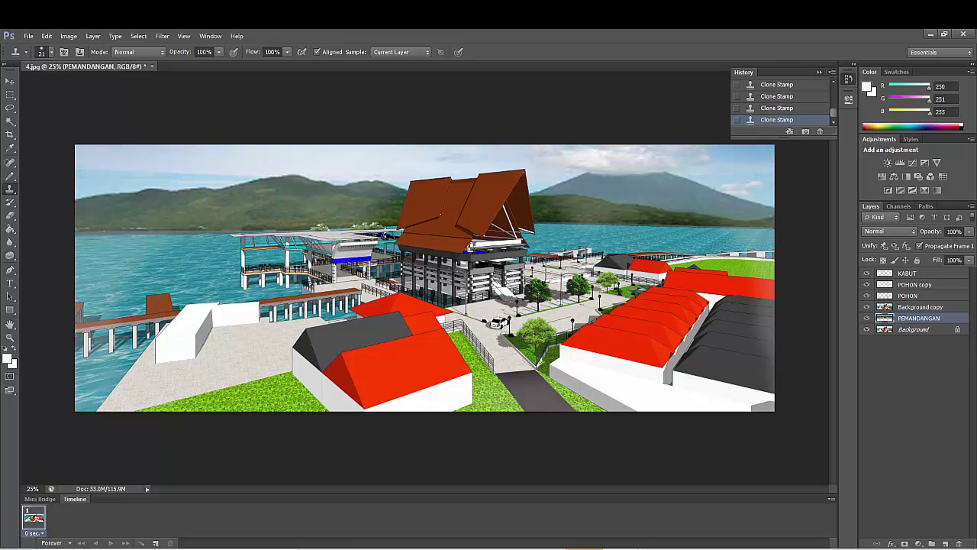